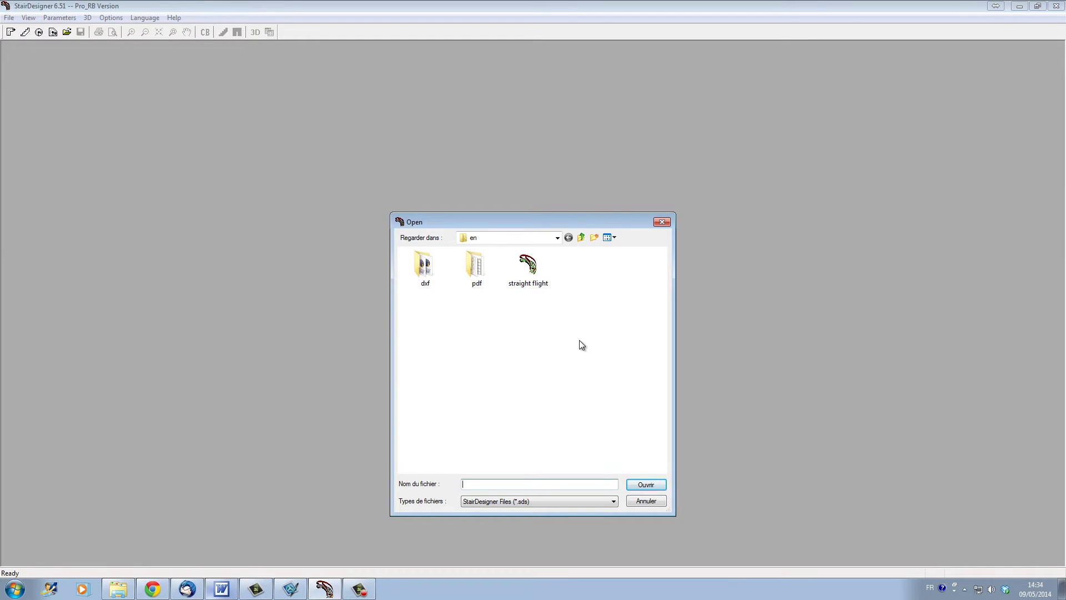
Open the 'straight flight' stair file, a 15-riser plan with 3020 mm floor height.
left_click(536, 278)
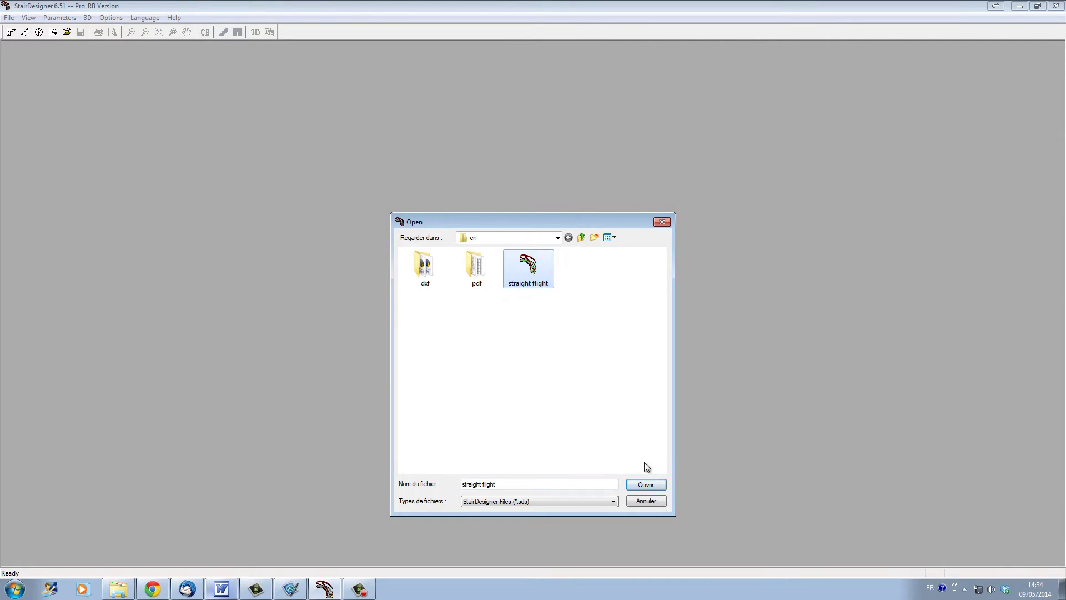
left_click(646, 485)
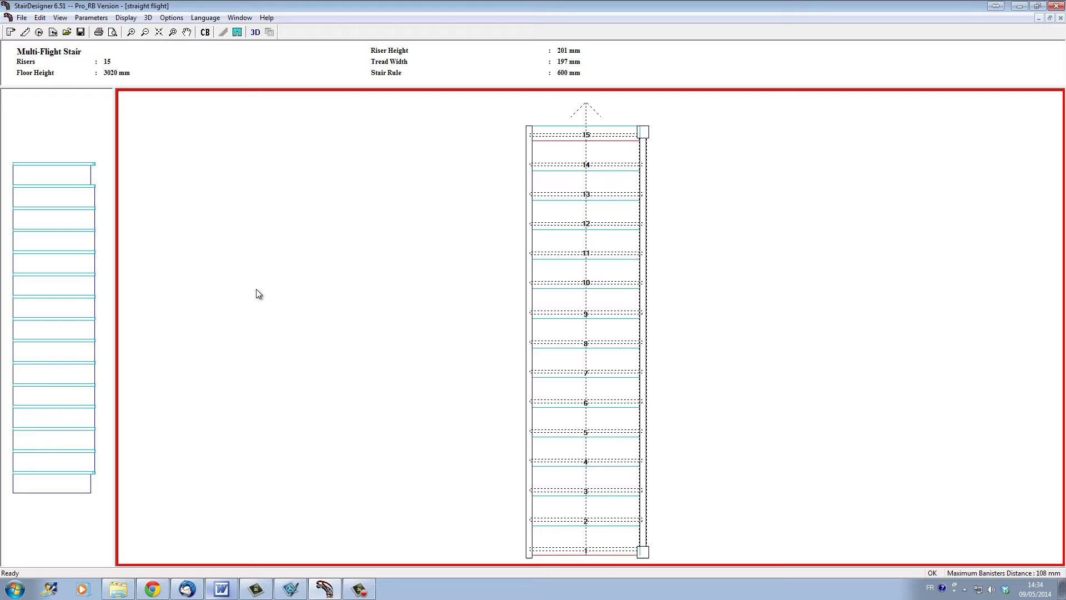
left_click(253, 74)
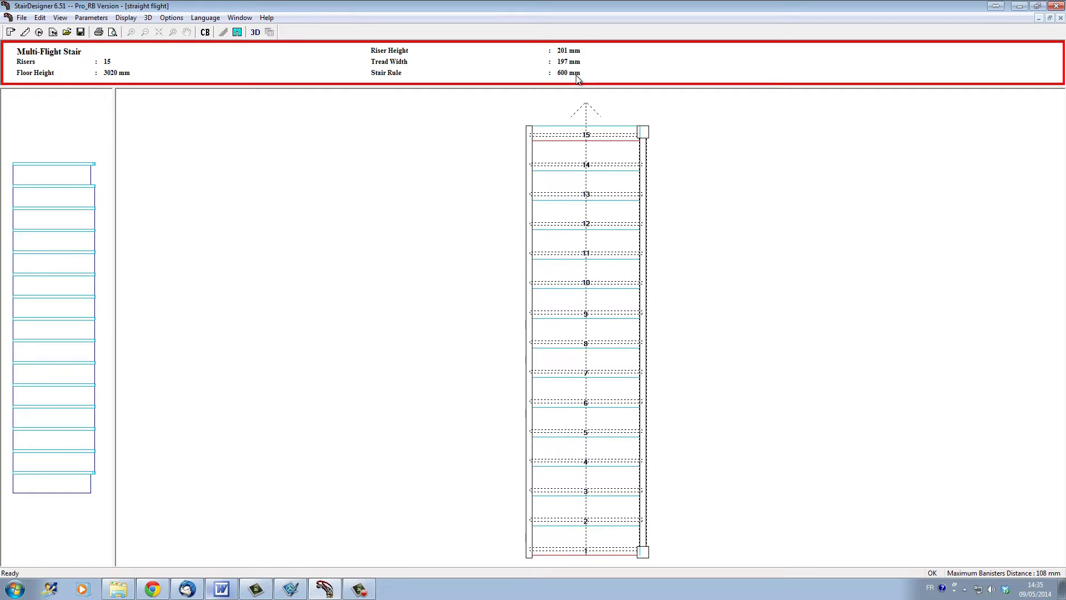
left_click(74, 142)
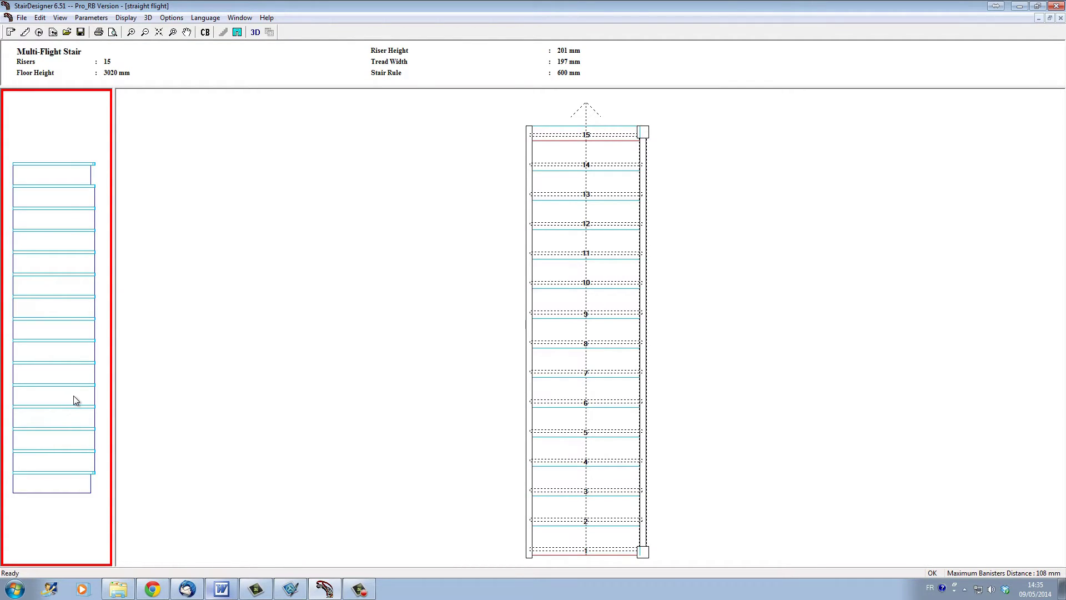
left_click(330, 352)
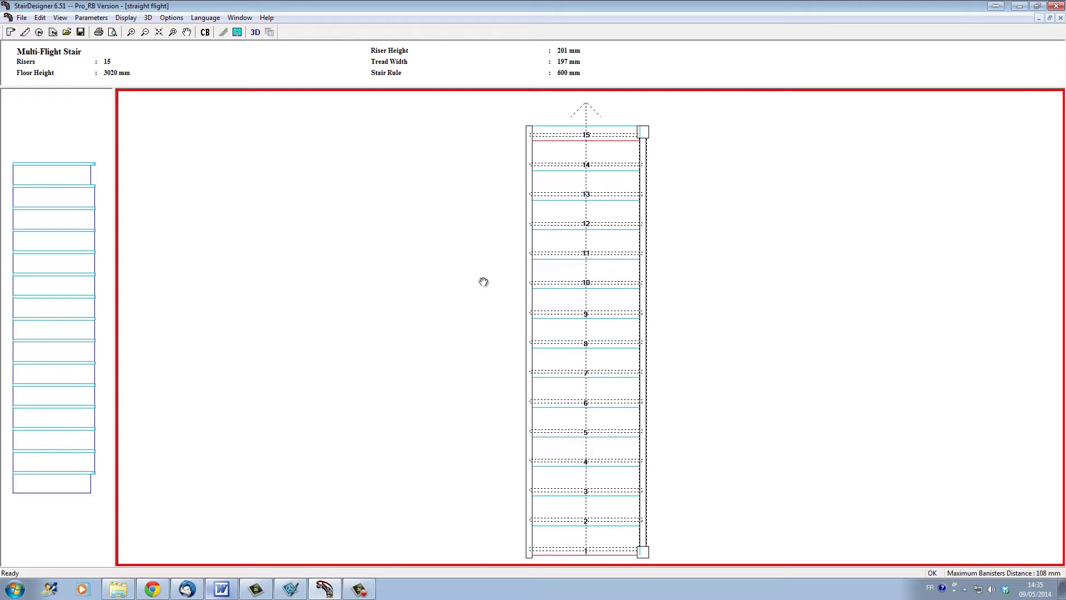
mouse_move(483, 282)
left_mouse_down()
mouse_move(231, 278)
mouse_move(487, 282)
mouse_move(237, 270)
mouse_move(295, 271)
mouse_move(286, 275)
left_mouse_up()
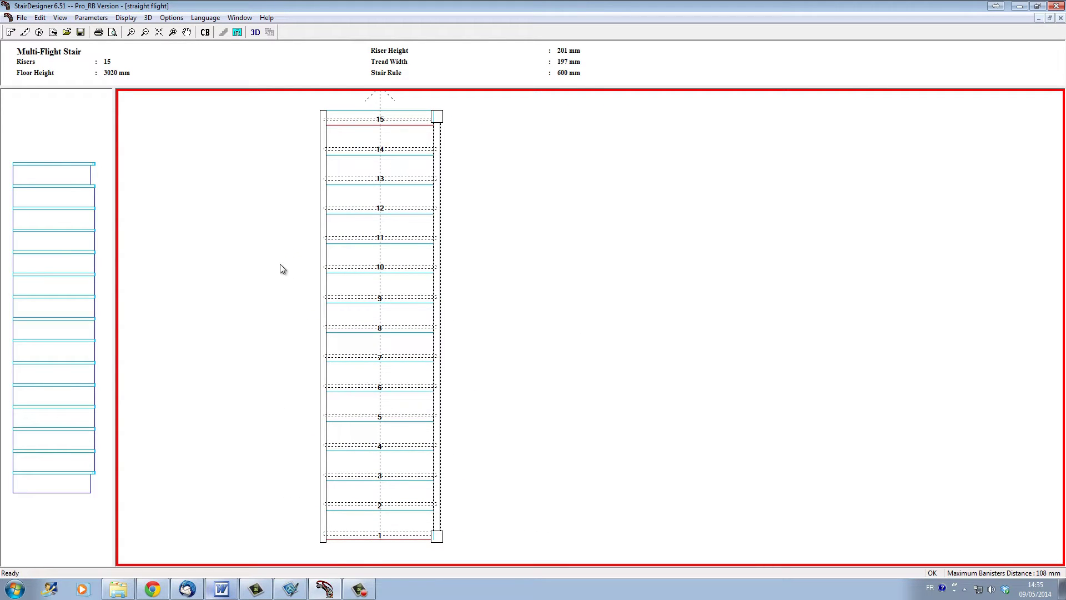
scroll(280, 265, "down", 3)
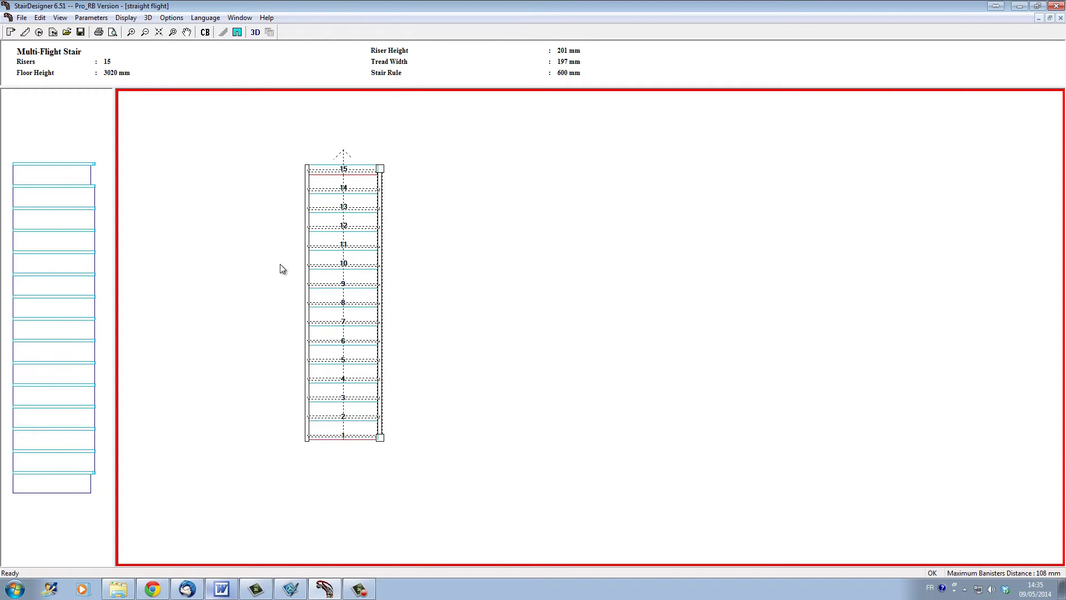
scroll(280, 265, "up", 3)
scroll(281, 265, "down", 3)
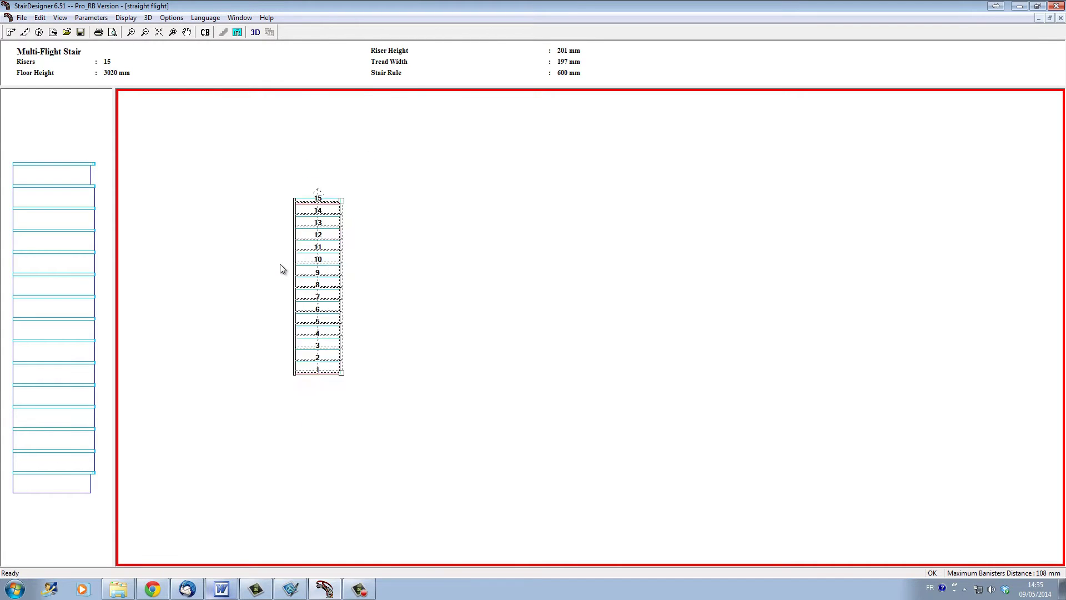
scroll(280, 265, "up", 3)
scroll(281, 265, "down", 3)
scroll(280, 265, "up", 5)
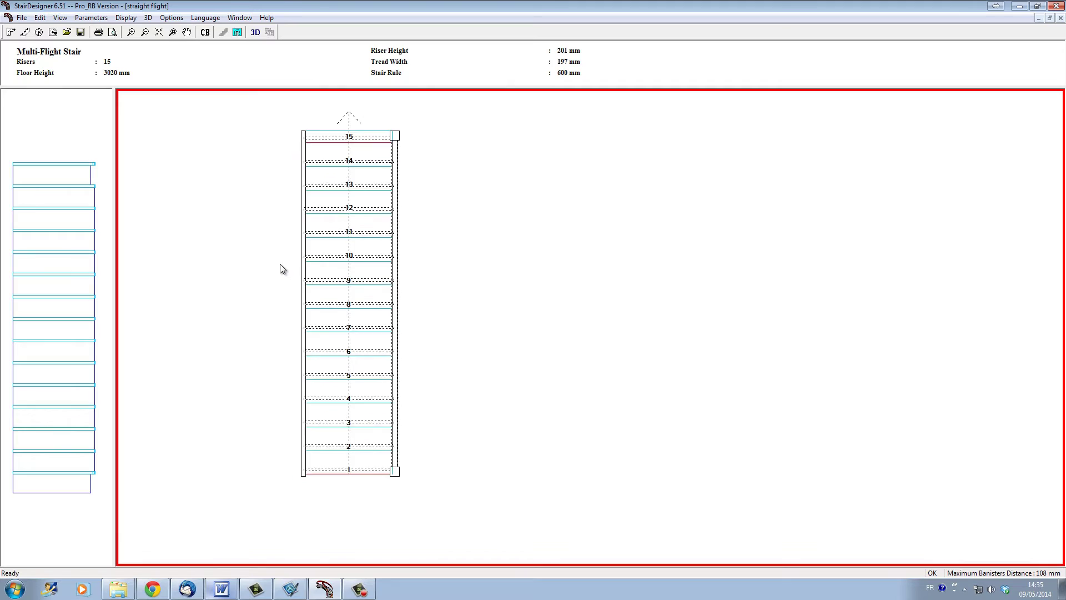
scroll(357, 281, "down", 2)
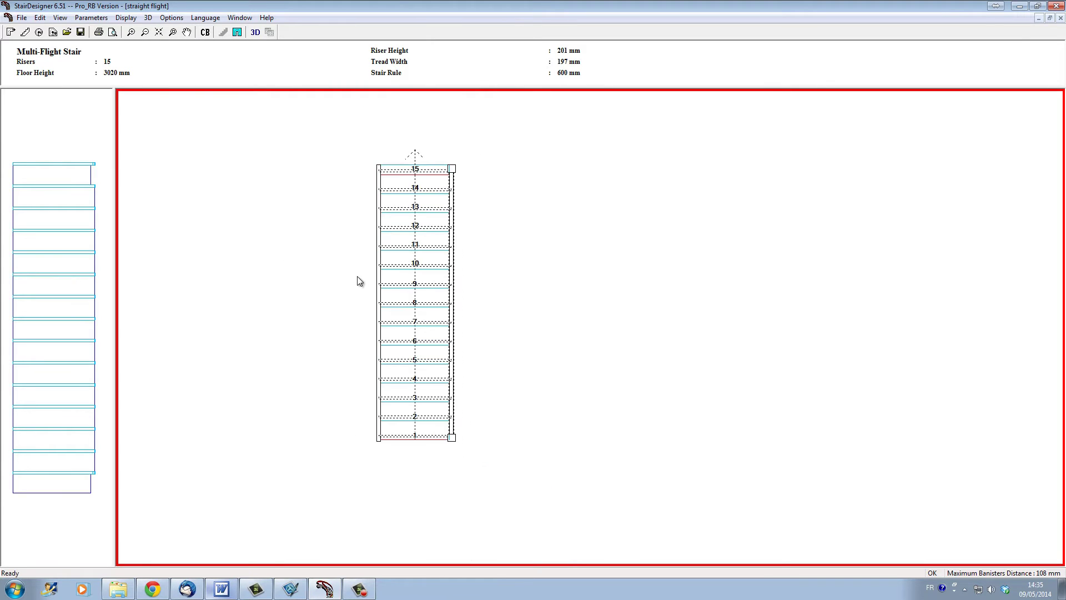
scroll(361, 283, "up", 3)
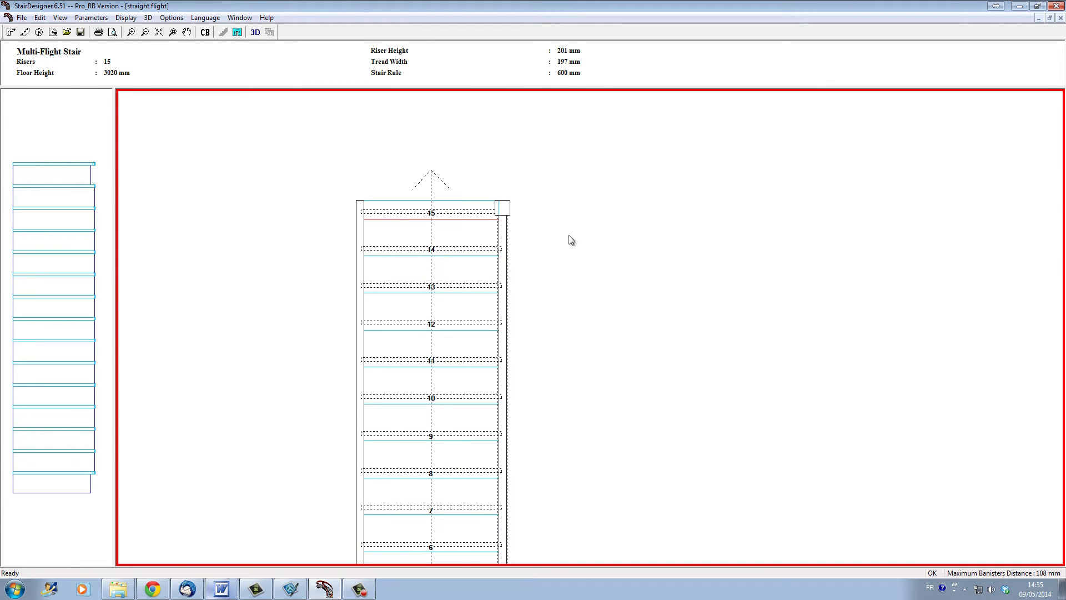
middle_click_drag(569, 236, 475, 346)
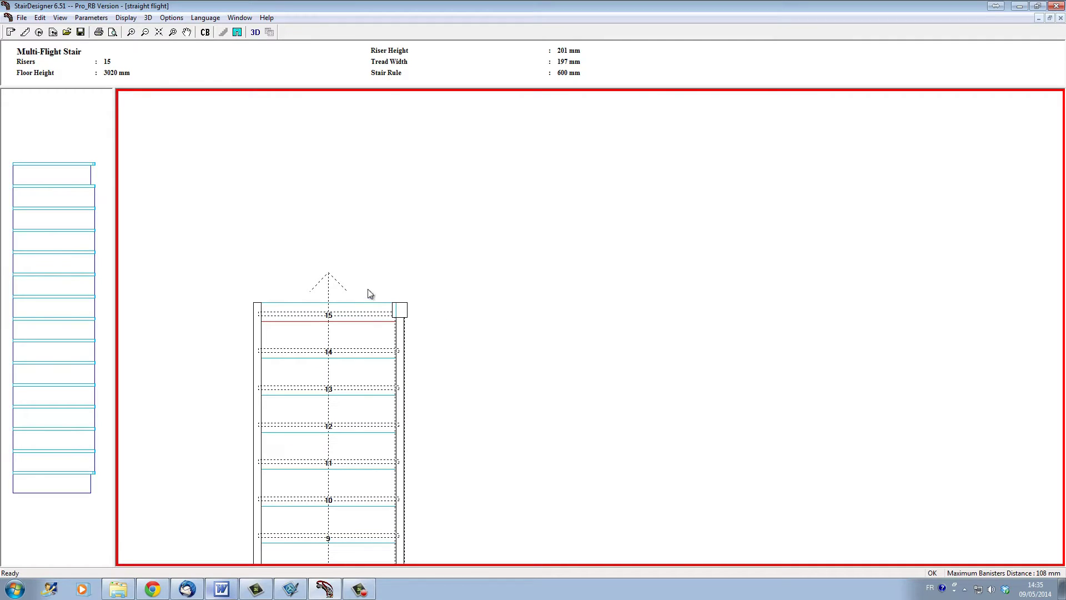
scroll(419, 317, "up", 5)
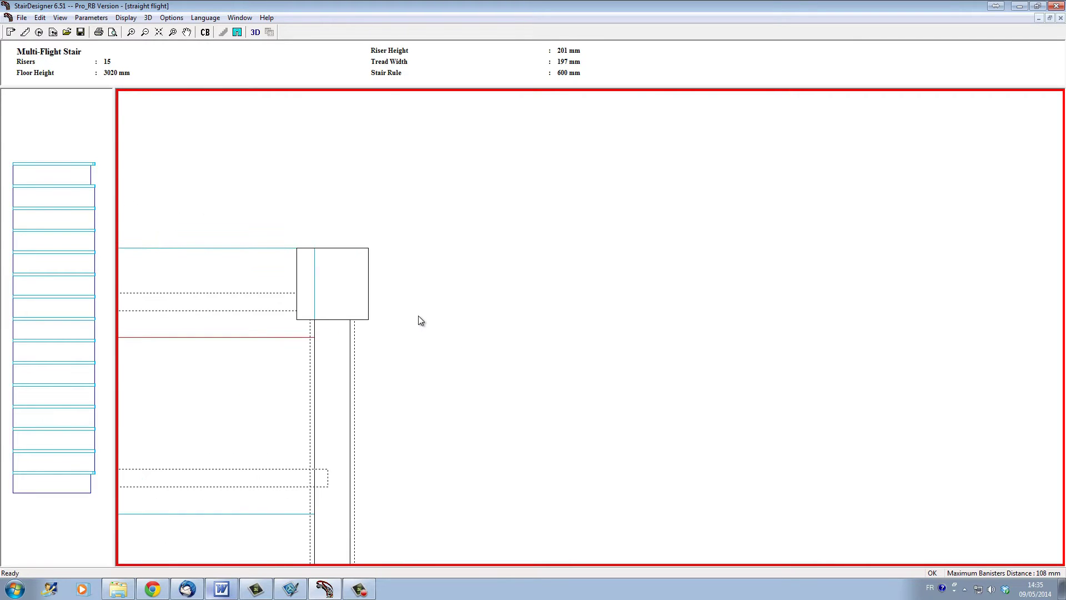
scroll(419, 316, "down", 5)
left_click(374, 340)
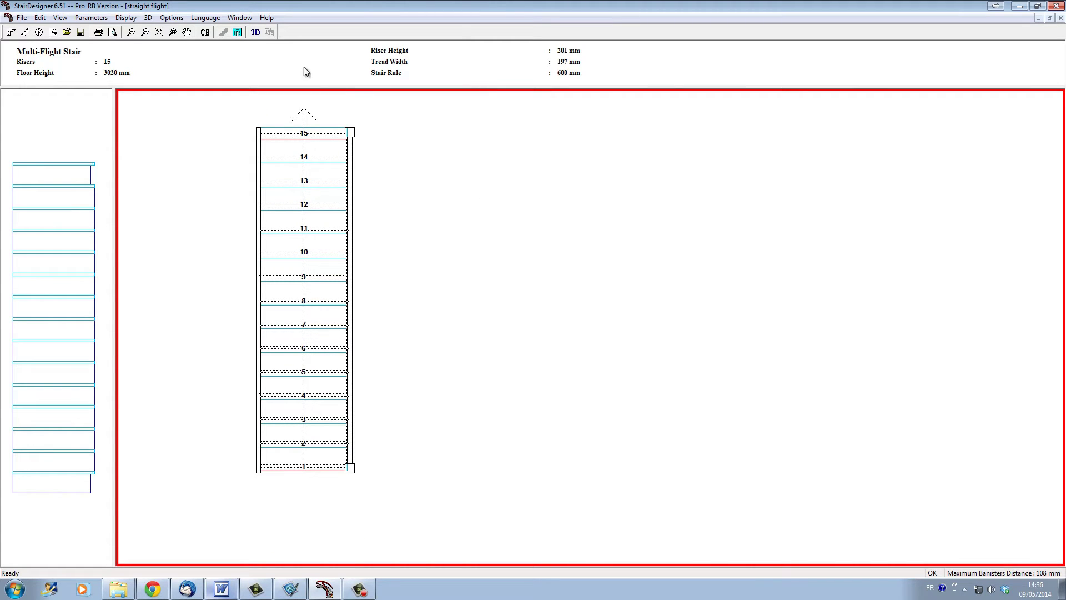
Show the stair in 3D and orbit and zoom to inspect the wooden treads and turned balusters.
left_click(256, 33)
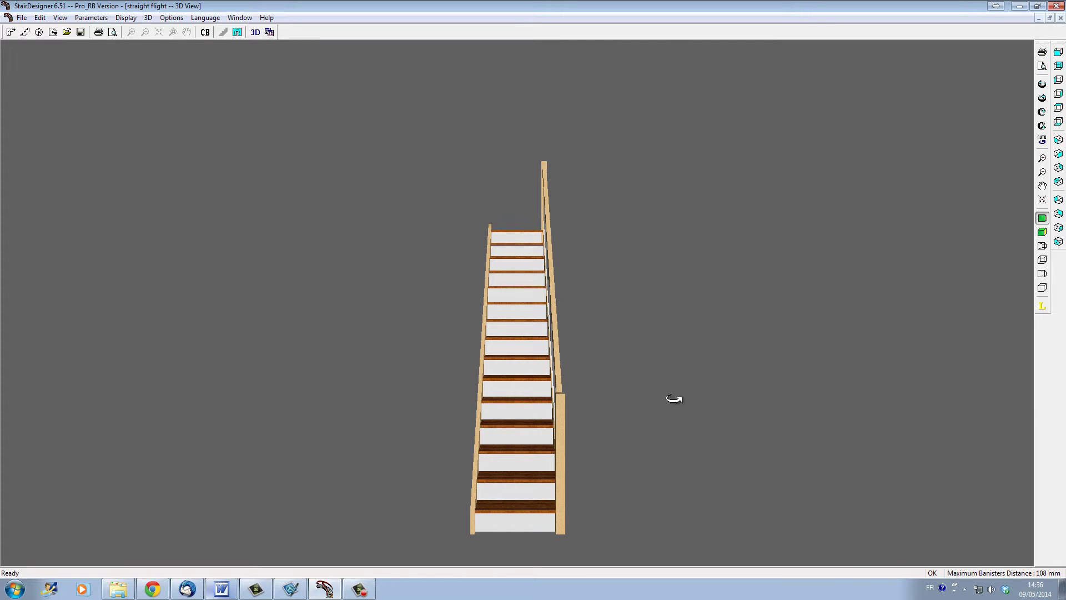
left_click_drag(674, 398, 562, 364)
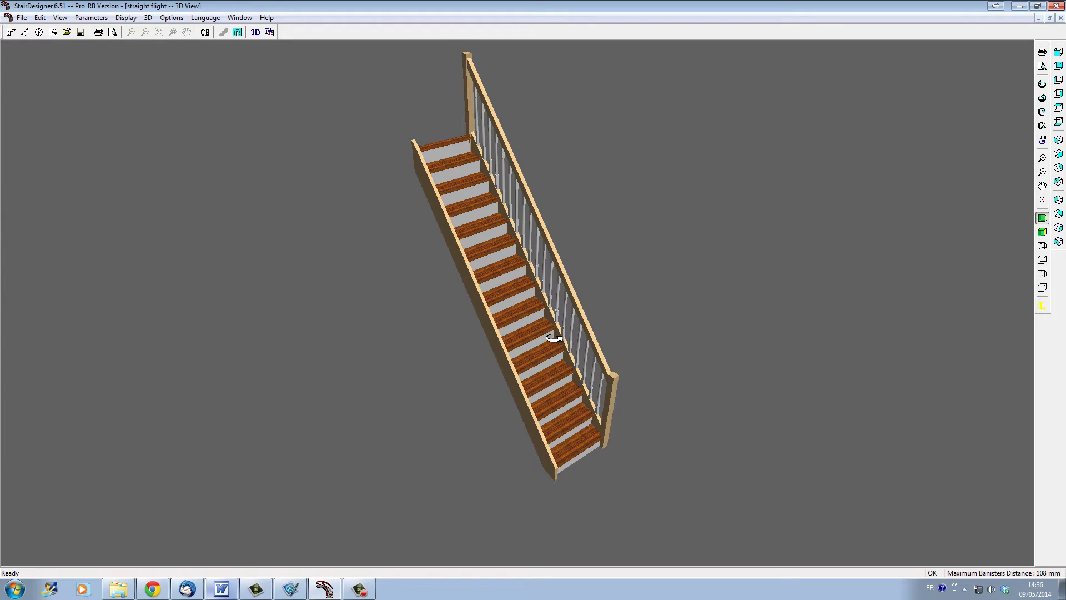
scroll(554, 337, "up", 10)
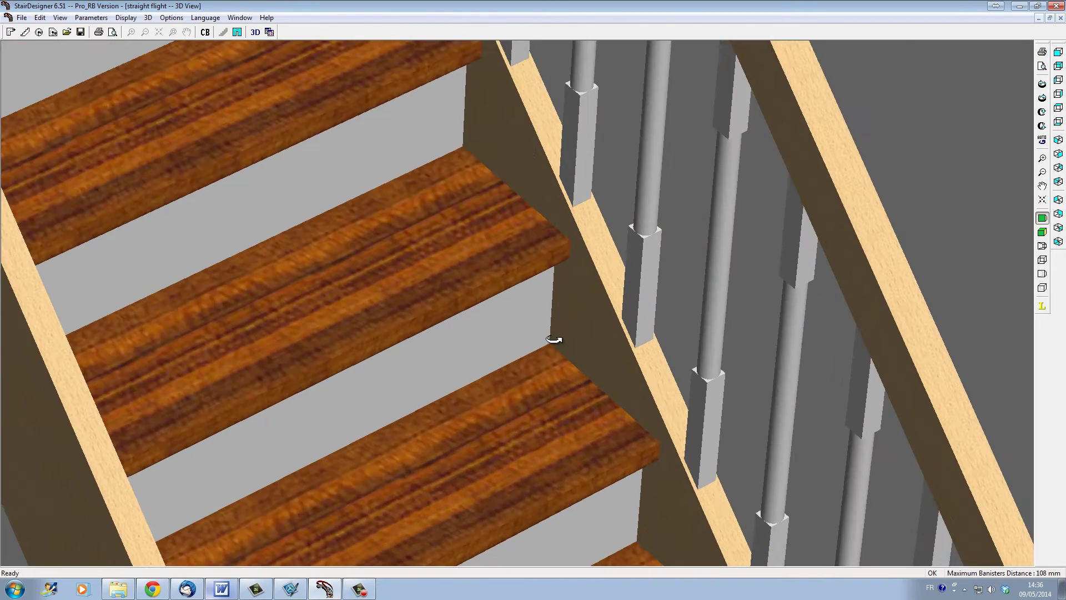
scroll(554, 339, "up", 3)
scroll(553, 338, "down", 6)
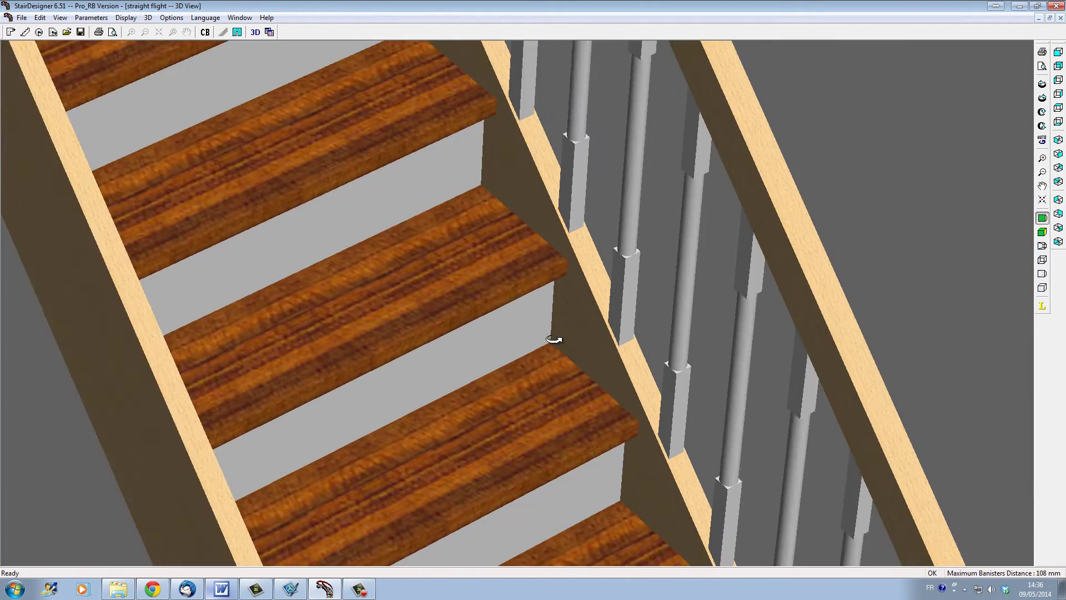
scroll(554, 339, "up", 8)
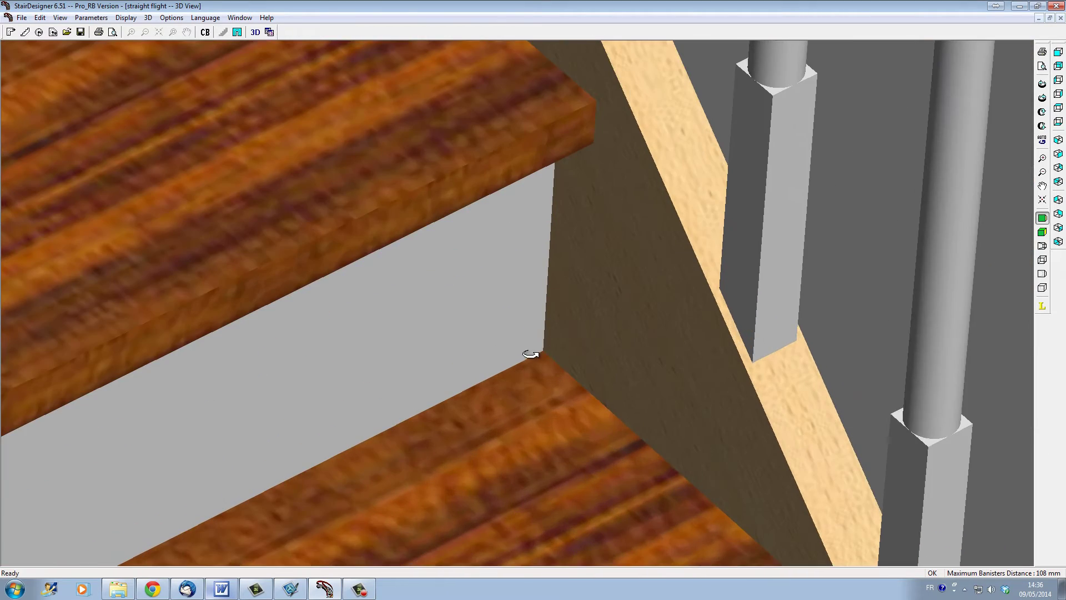
left_click_drag(530, 354, 585, 376)
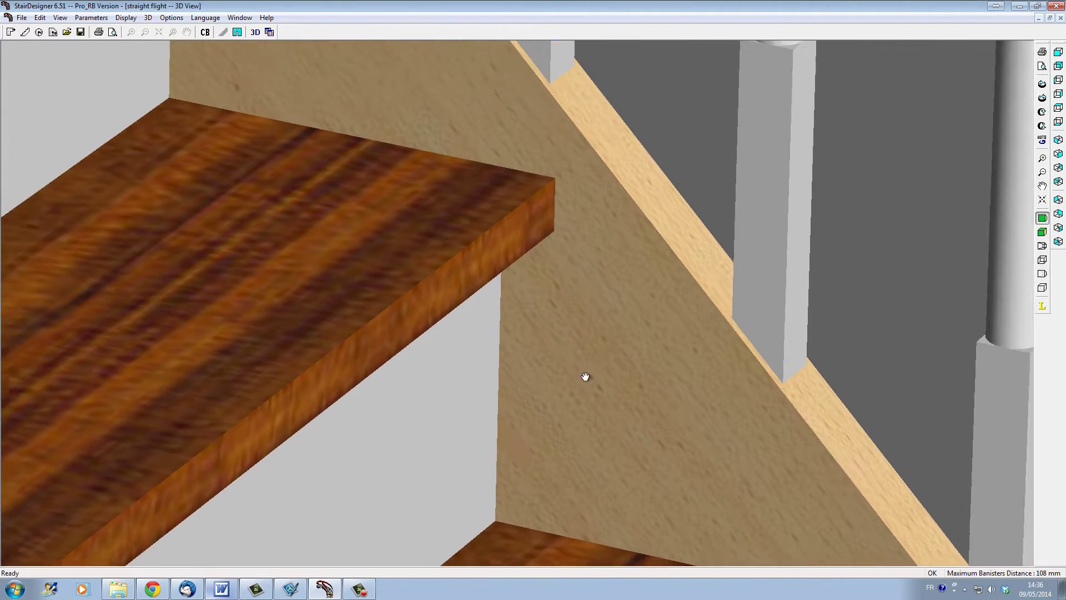
scroll(550, 350, "down", 5)
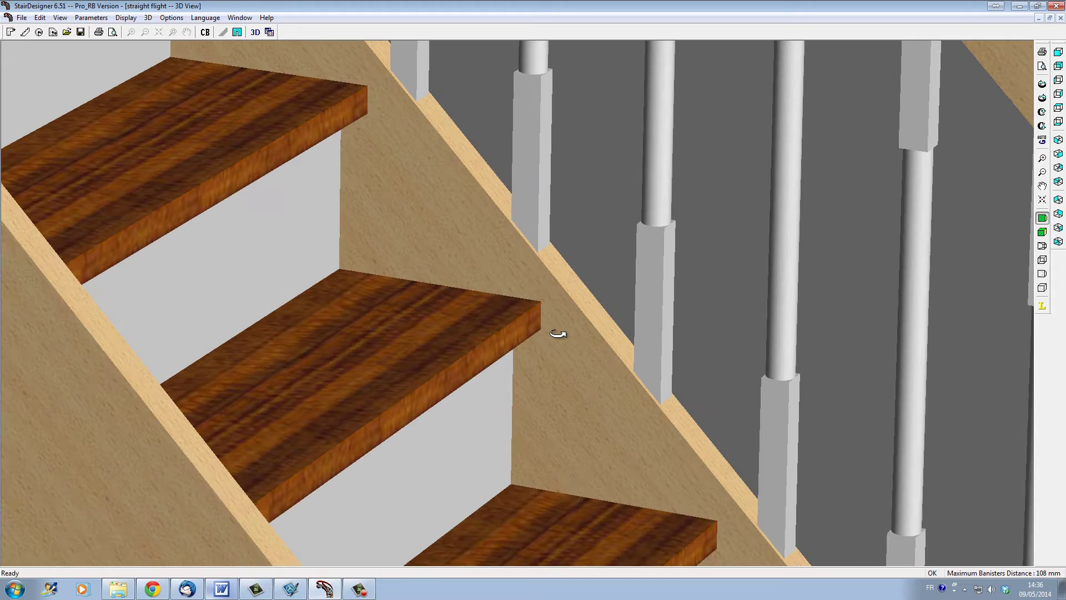
scroll(557, 333, "up", 4)
scroll(557, 334, "down", 7)
scroll(557, 334, "up", 5)
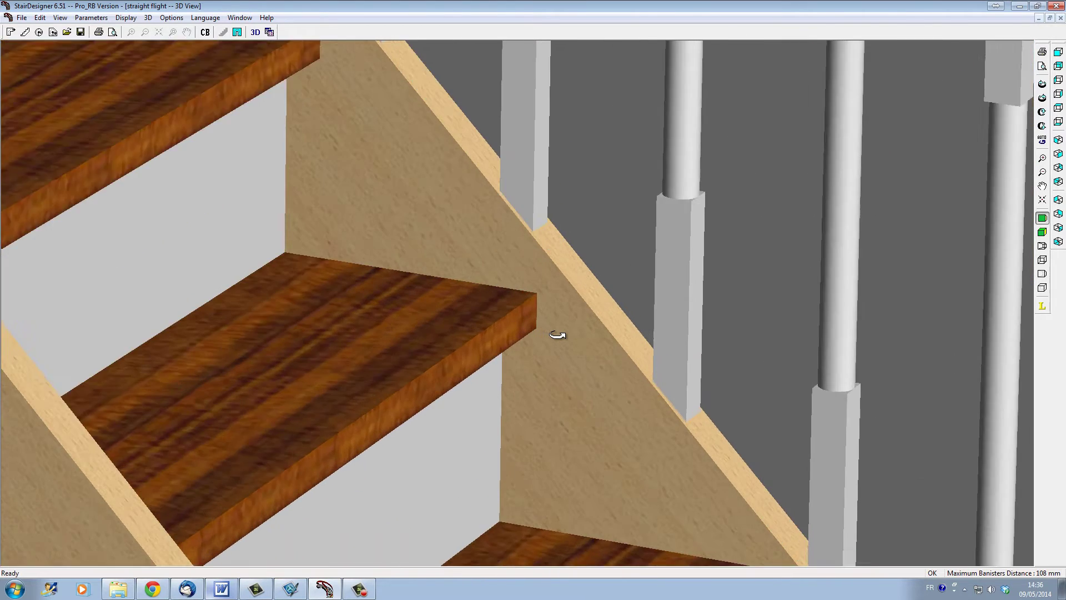
scroll(557, 334, "up", 2)
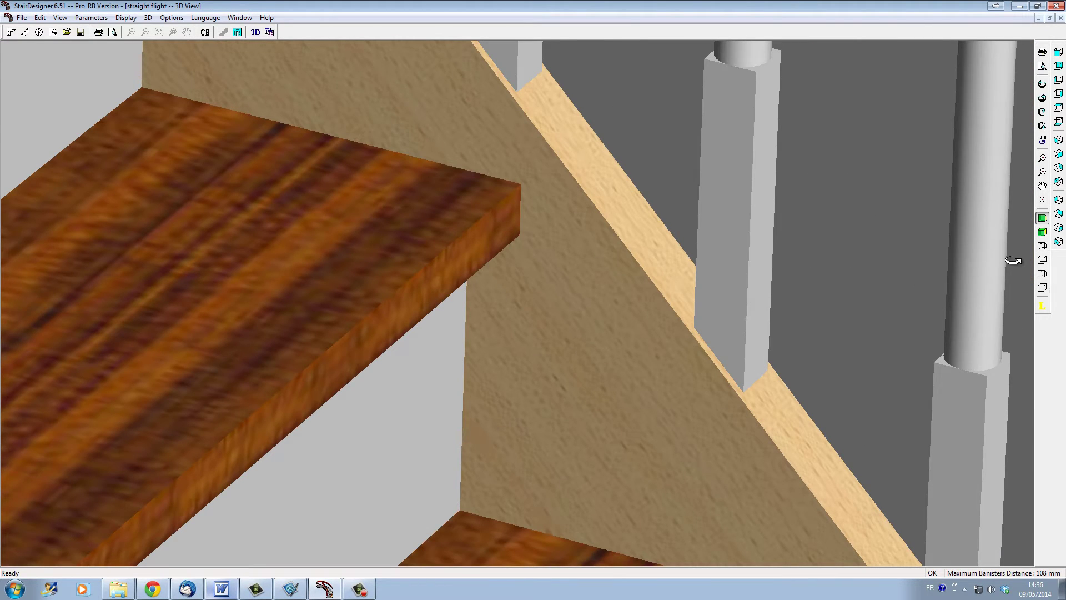
Try the hidden-line wireframe display, then render the stair solid in perspective.
left_click(1043, 275)
scroll(632, 290, "down", 5)
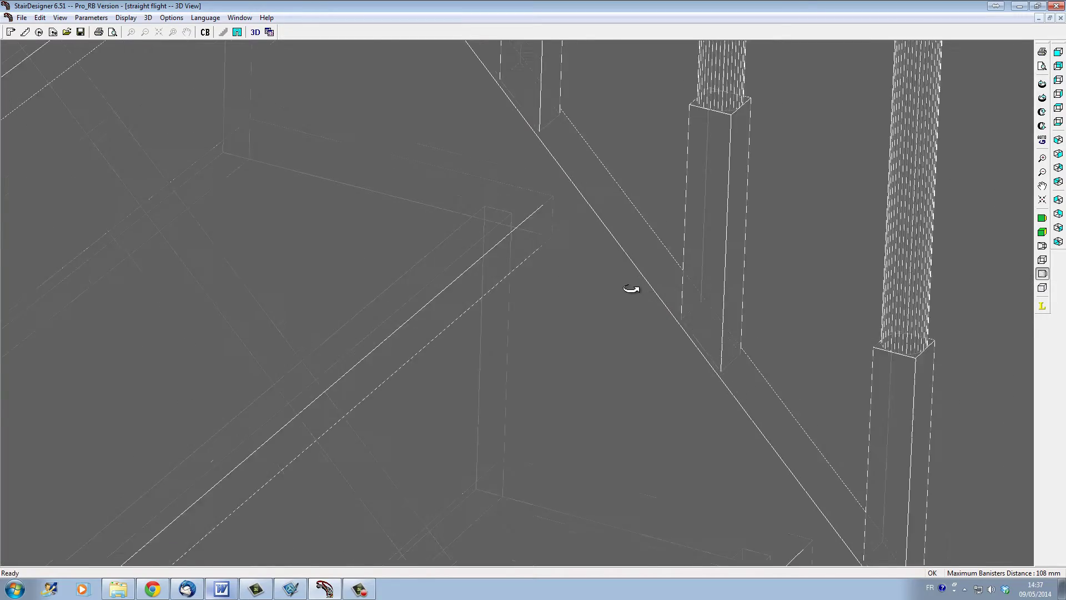
left_click_drag(614, 292, 597, 321)
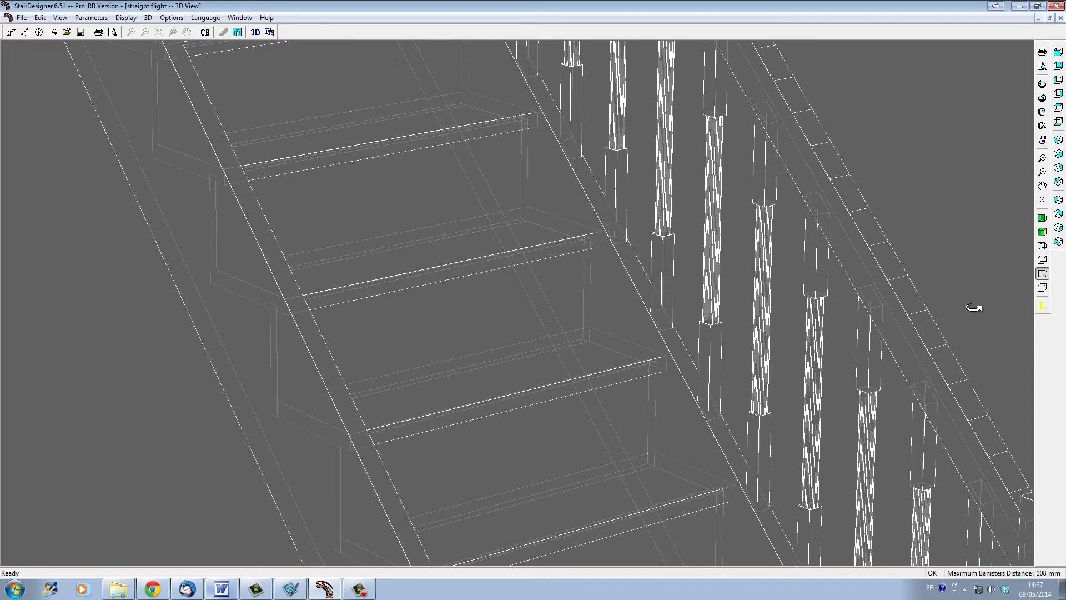
left_click(1042, 219)
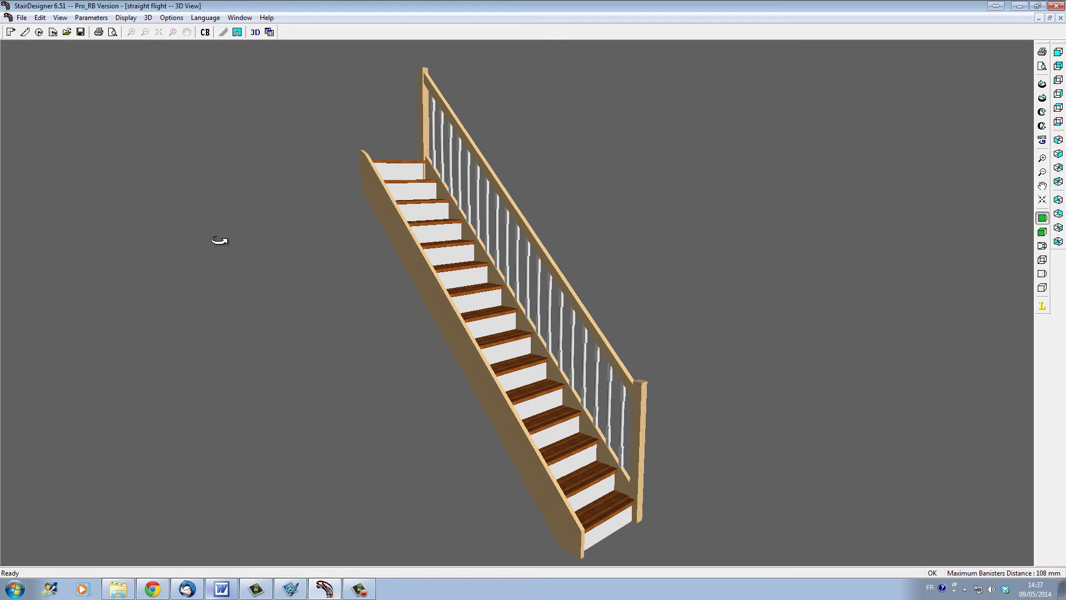
Set the 3D view background colour to white in 3D Options.
left_click(148, 18)
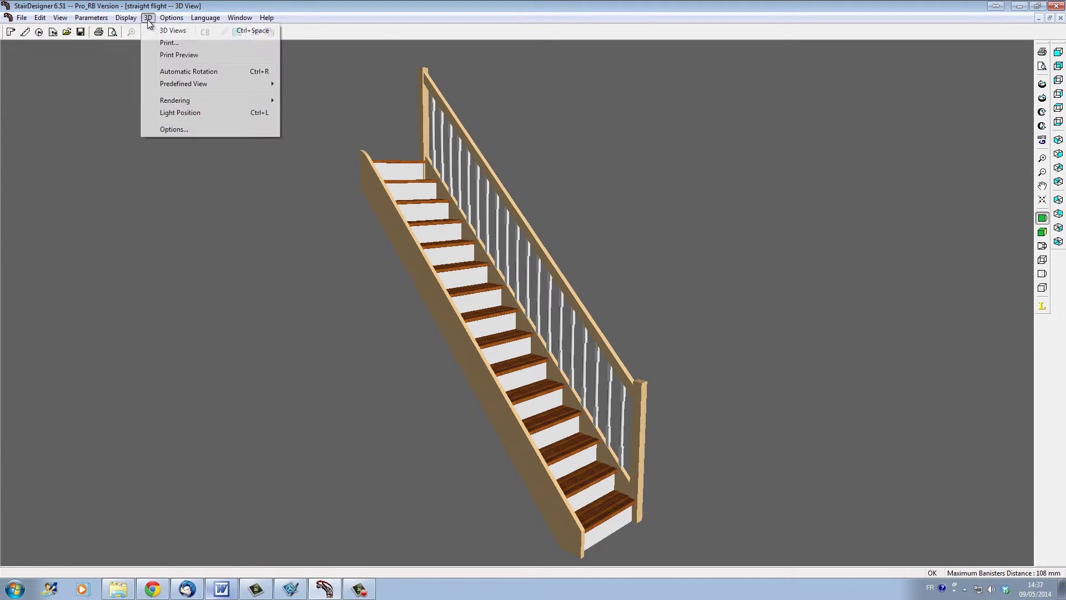
left_click(165, 127)
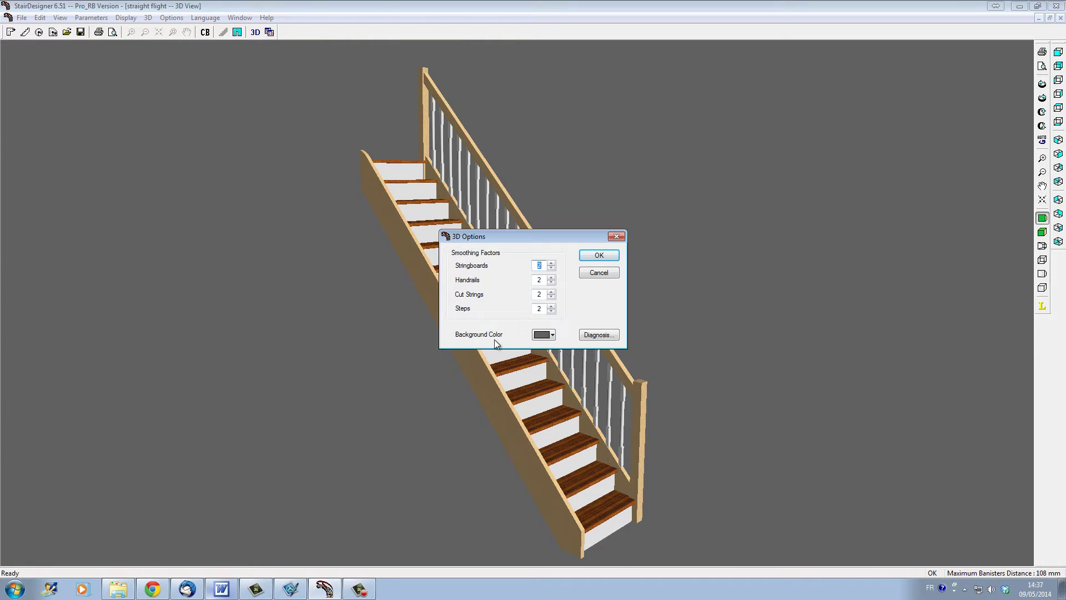
left_click(552, 335)
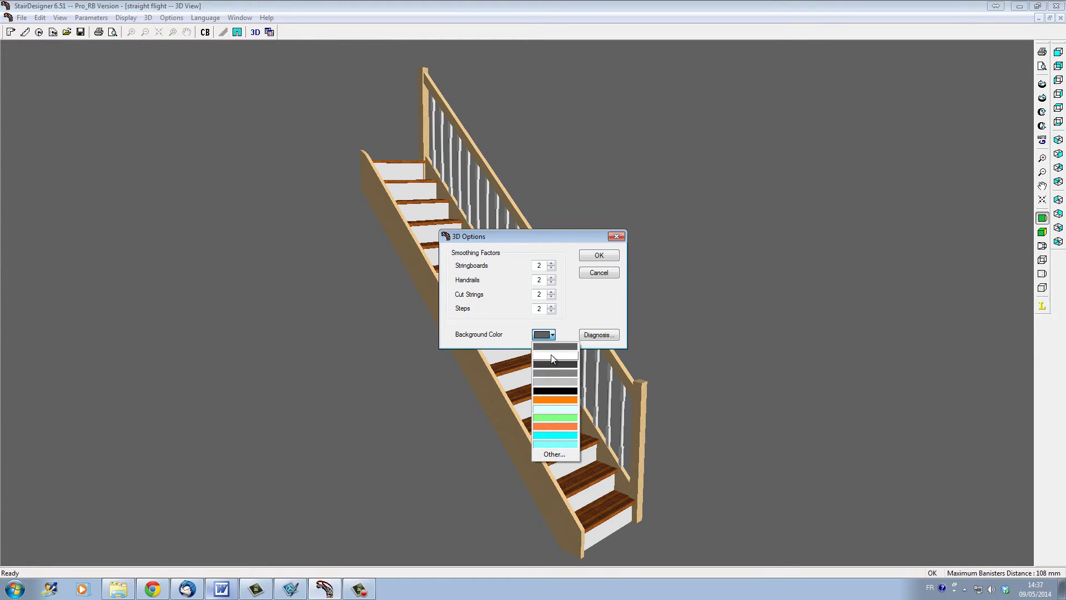
left_click(551, 355)
left_click(599, 257)
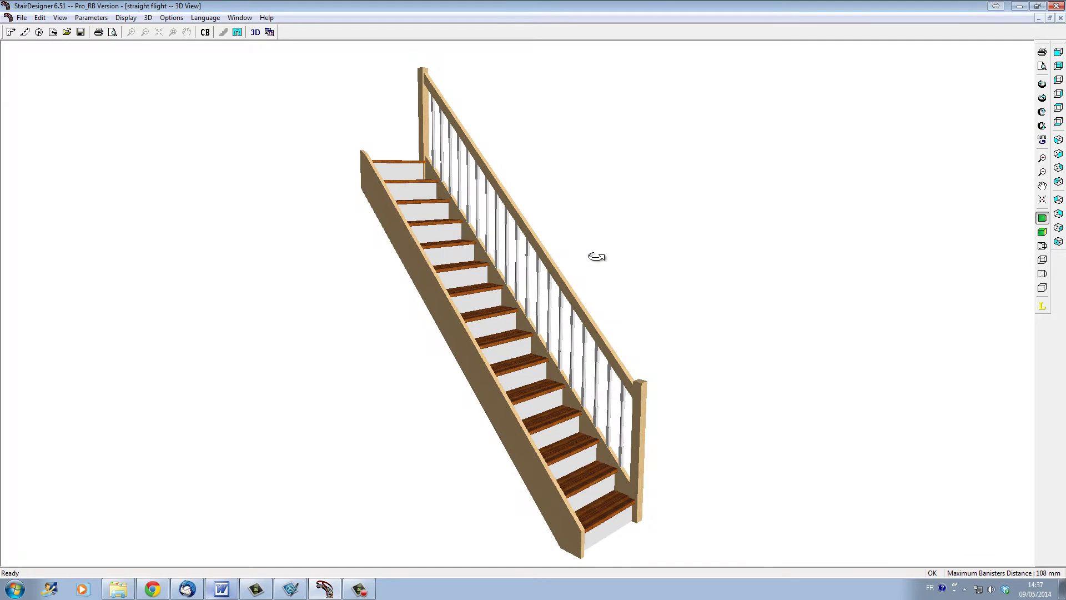
Change the 3D background colour to dark grey instead.
left_click(151, 22)
left_click(174, 128)
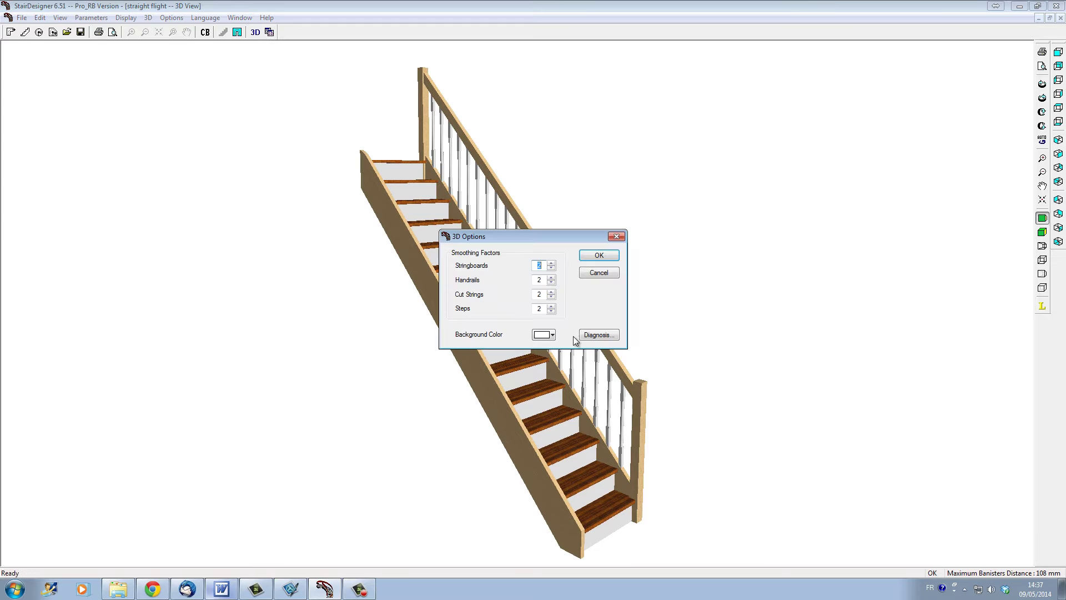
left_click(552, 336)
left_click(554, 365)
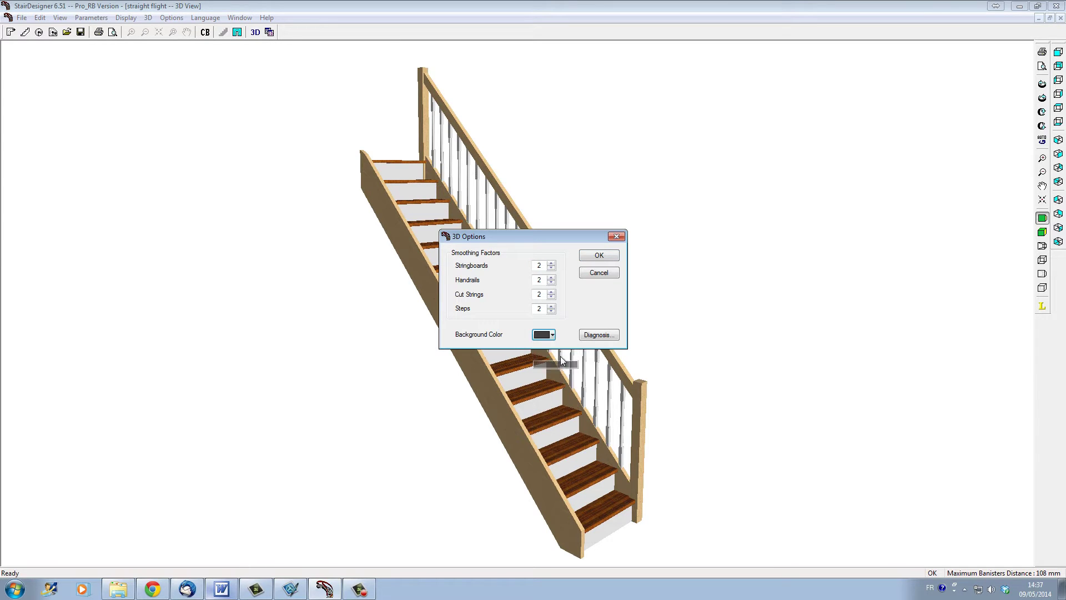
left_click(599, 255)
left_click_drag(425, 358, 727, 305)
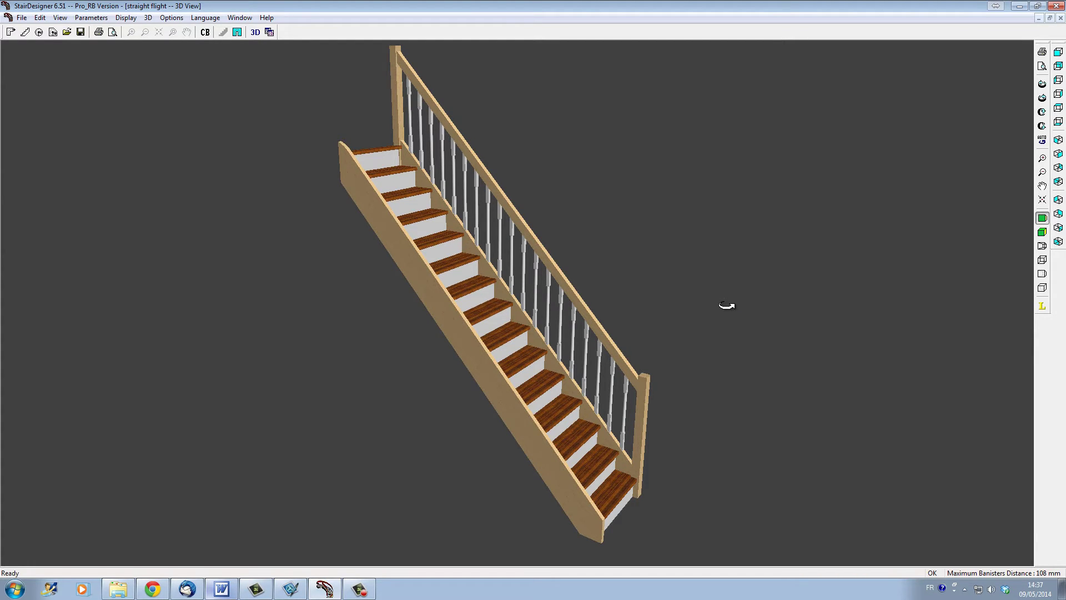
key("ctrl+F4")
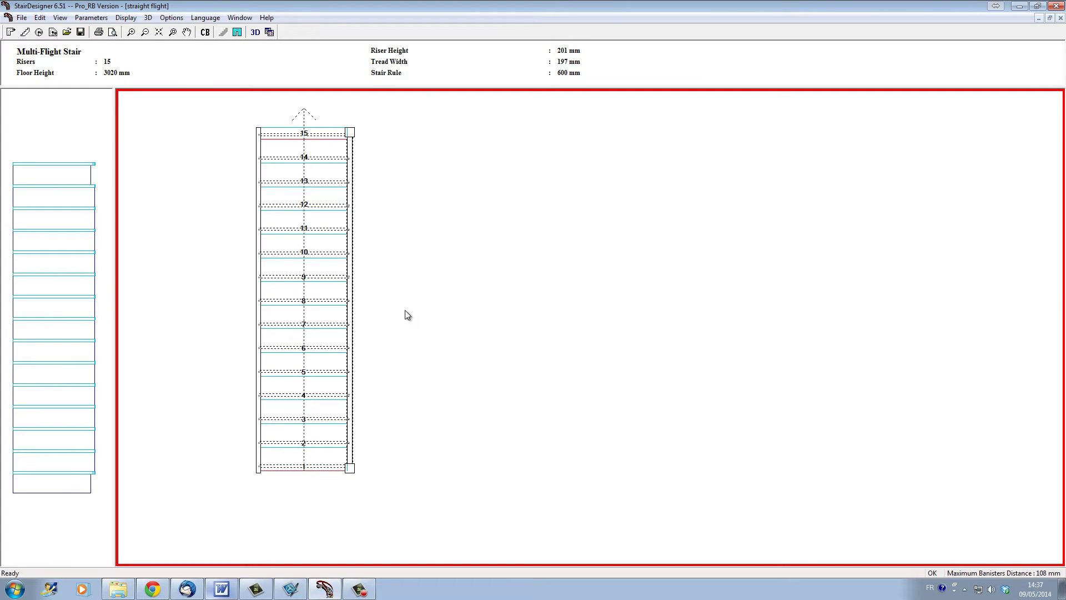
scroll(412, 350, "up", 1)
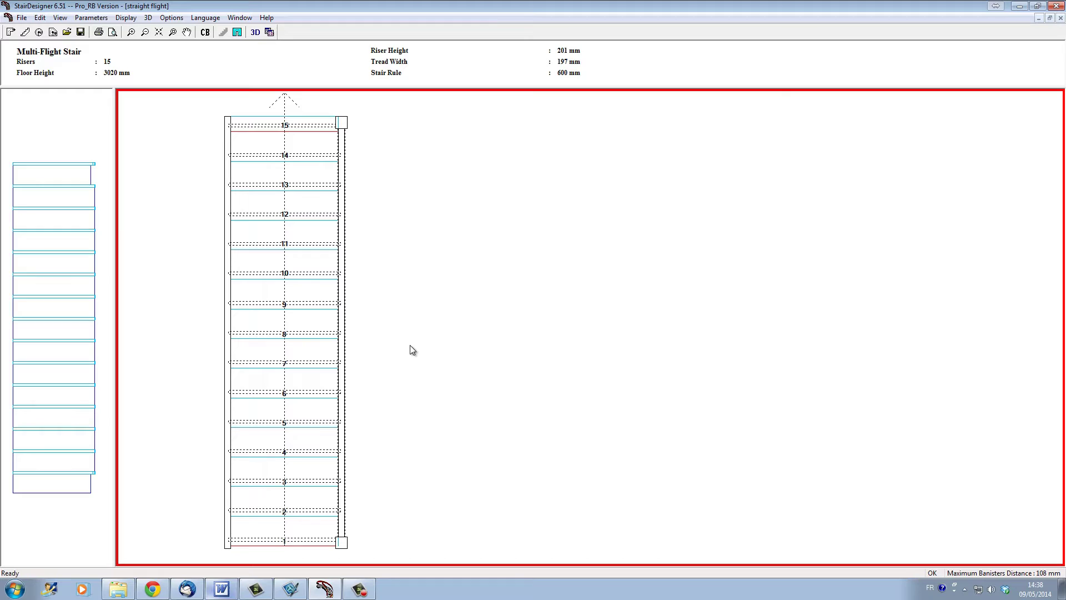
key("F3")
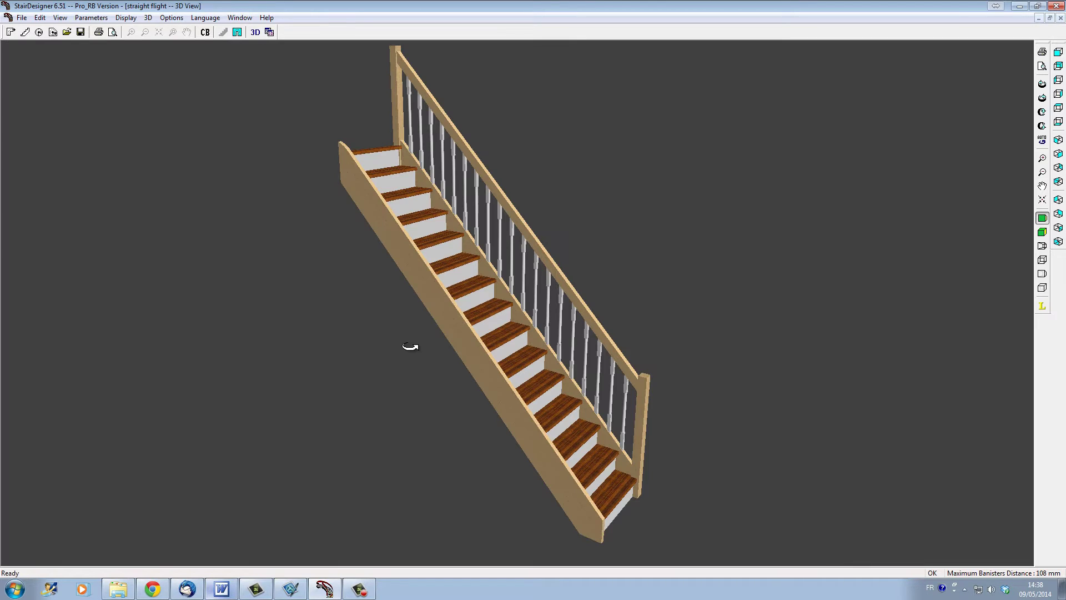
key("F2")
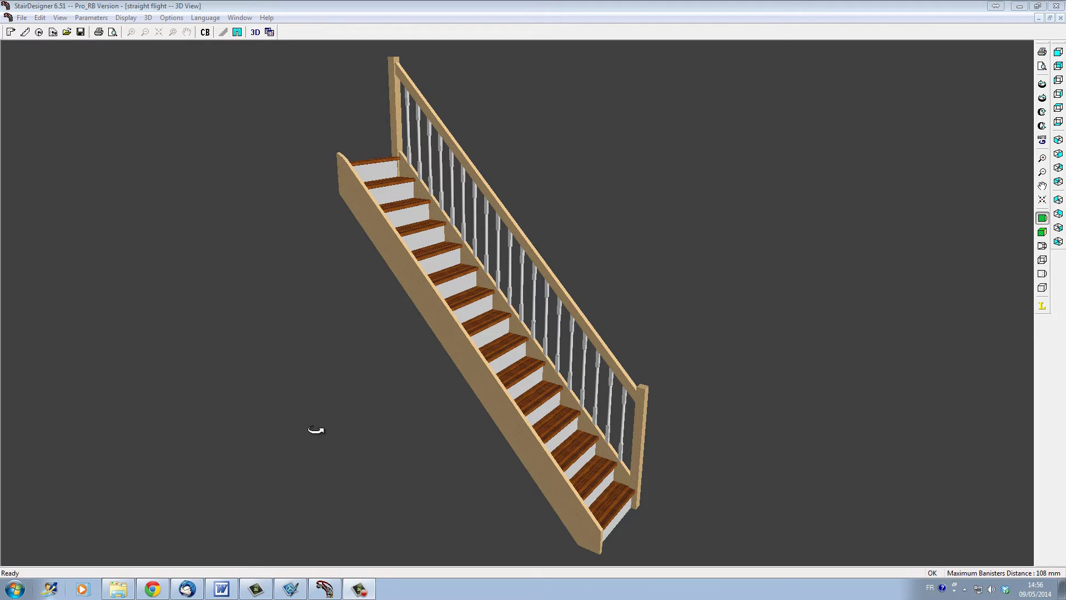
left_click_drag(318, 420, 289, 439)
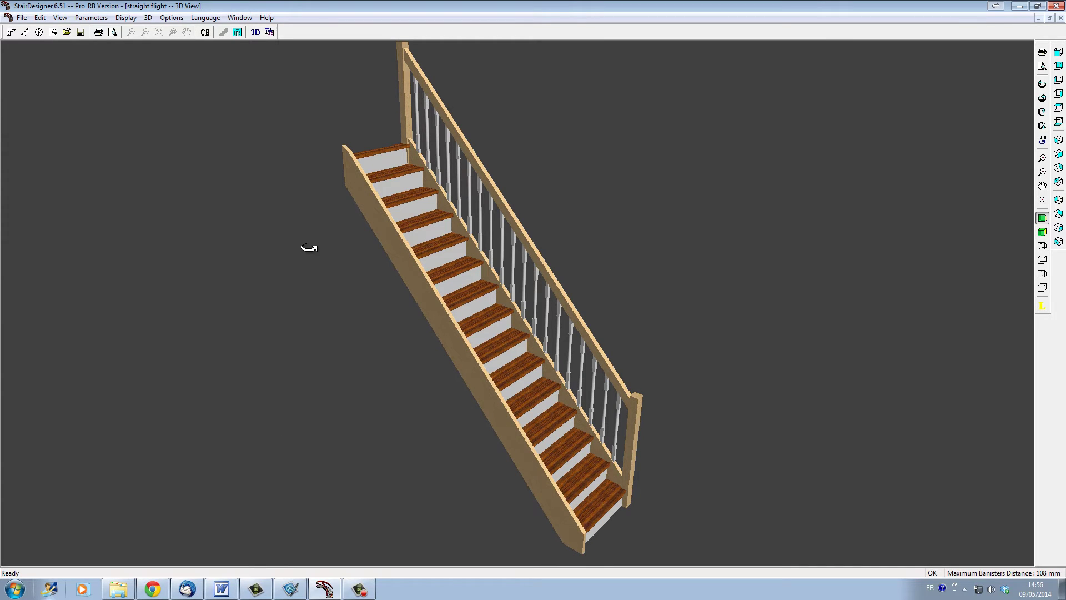
key("Escape")
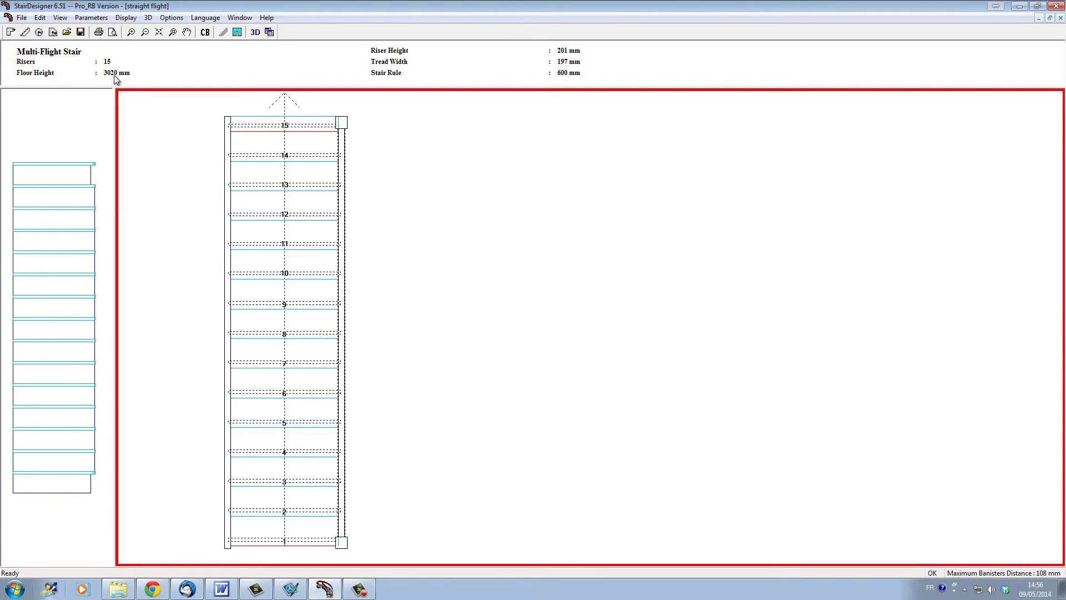
key("F3")
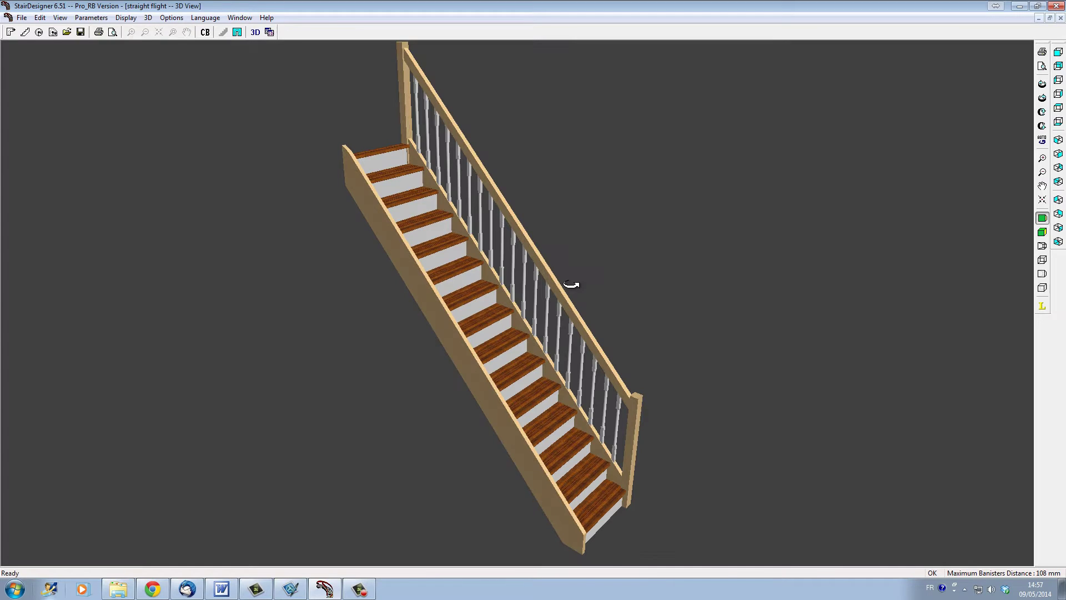
Open the stairwell parameters beside the model and replace the floor height with 2500.
left_click(237, 32)
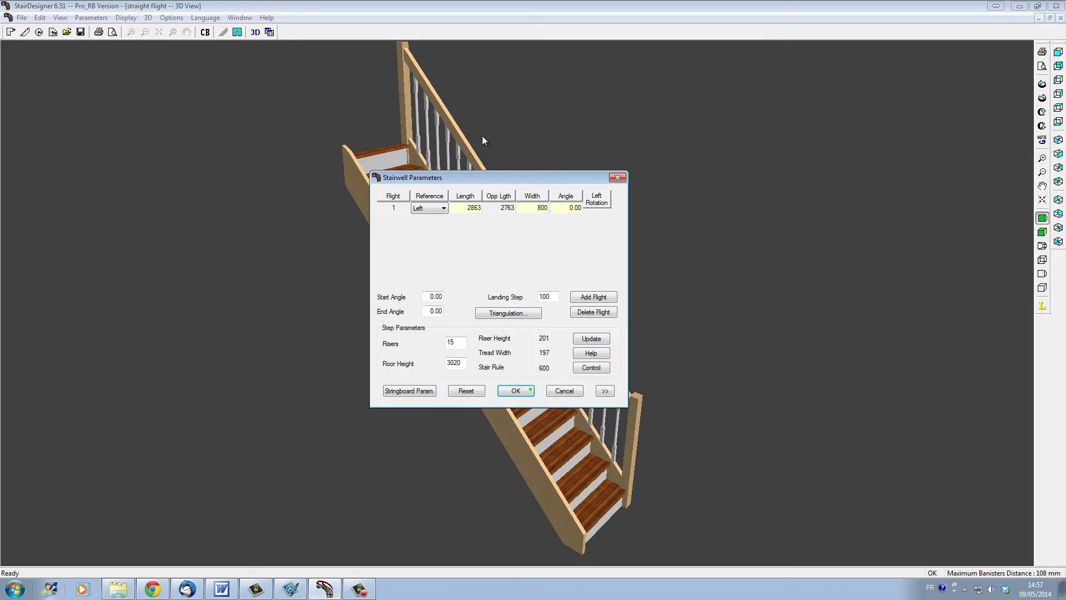
left_click_drag(508, 177, 213, 123)
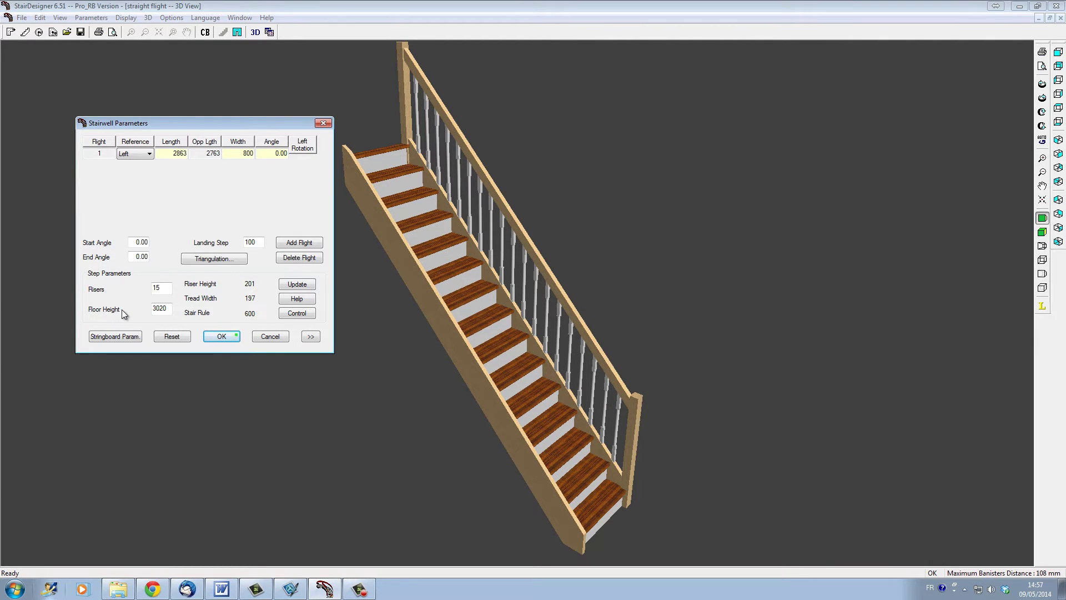
left_click(168, 313)
left_click_drag(168, 312, 146, 311)
type("3000")
Recalculate the steps and request suggestions: 13 risers of 192, 230 tread, 615 rule.
left_click(297, 284)
left_click(239, 334)
left_click(297, 298)
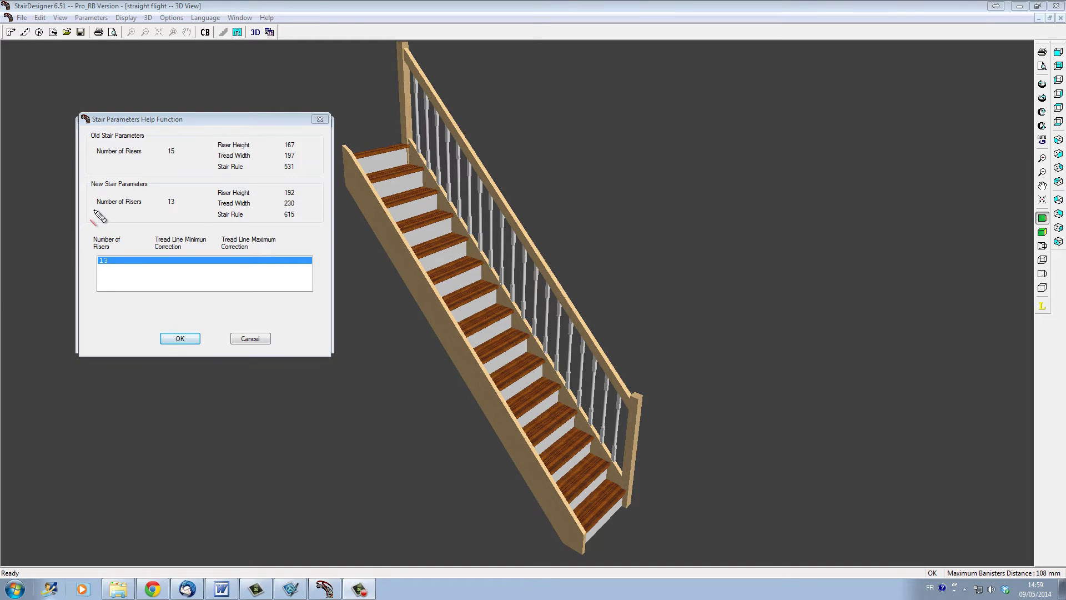
Accept the suggested 13 risers at 192 mm, 230 mm tread and 615 stair rule.
left_click_drag(93, 210, 304, 209)
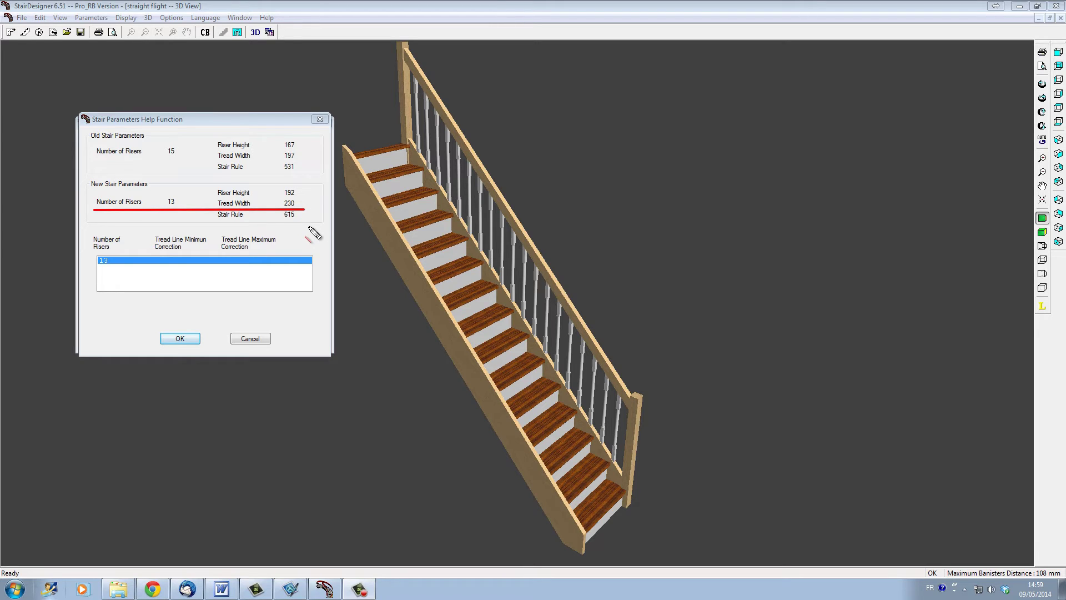
mouse_move(280, 196)
left_mouse_down()
mouse_move(302, 196)
mouse_move(281, 158)
left_mouse_up()
left_click_drag(275, 219, 303, 219)
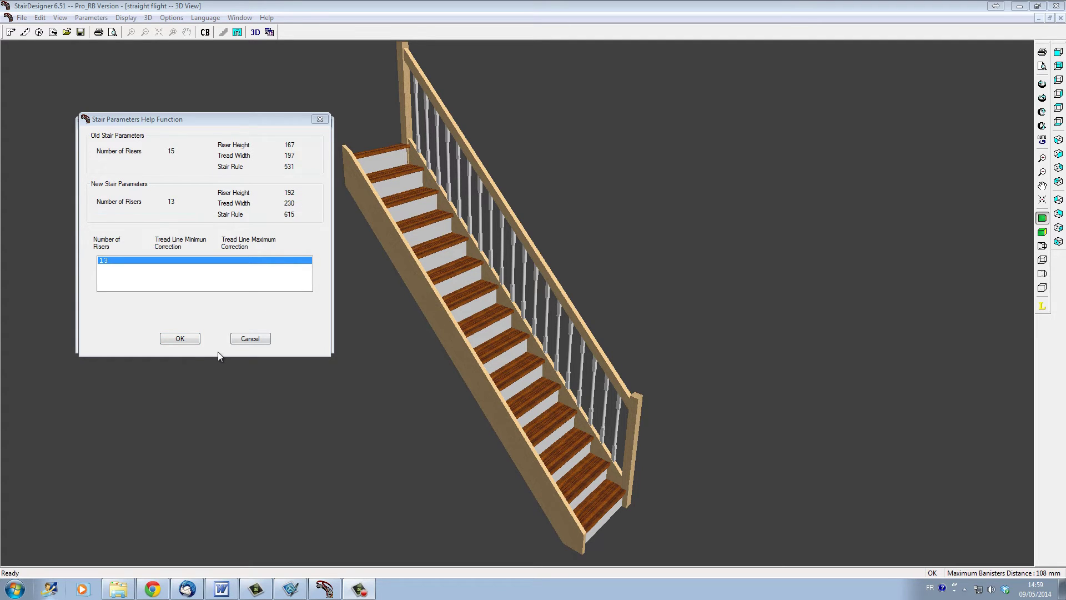
left_click(182, 339)
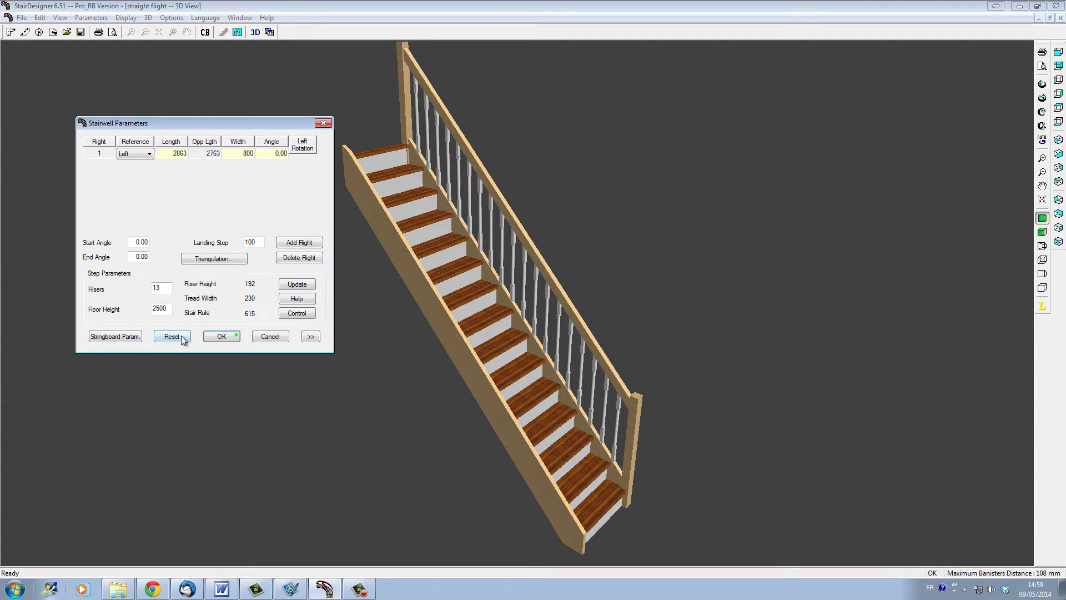
Apply the 13-riser parameters, check the 2D plan, and return to the 3D view.
left_click(222, 337)
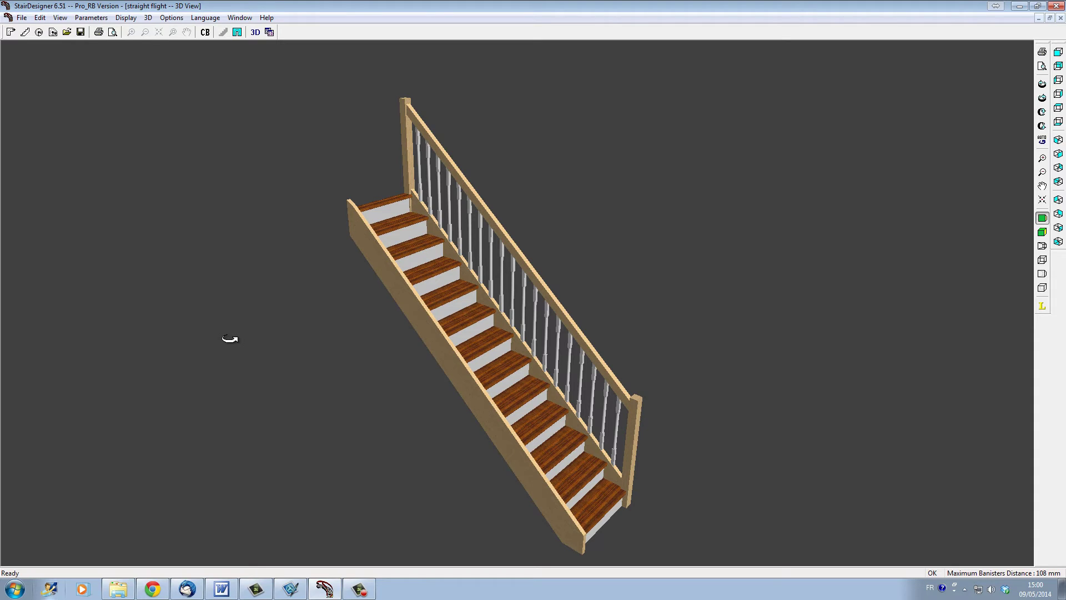
key("ctrl+F4")
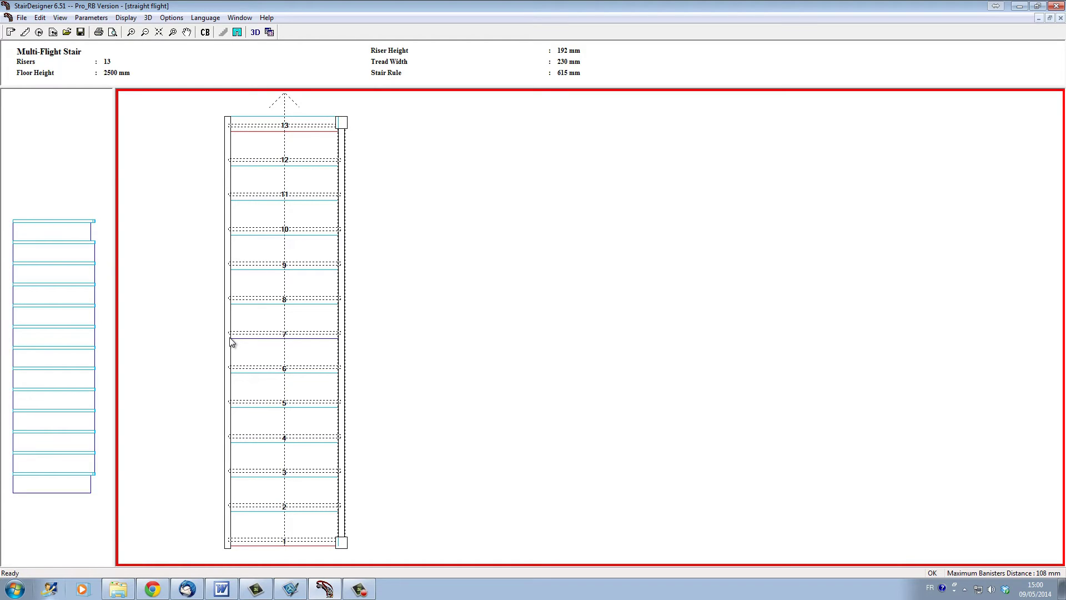
left_click(218, 69)
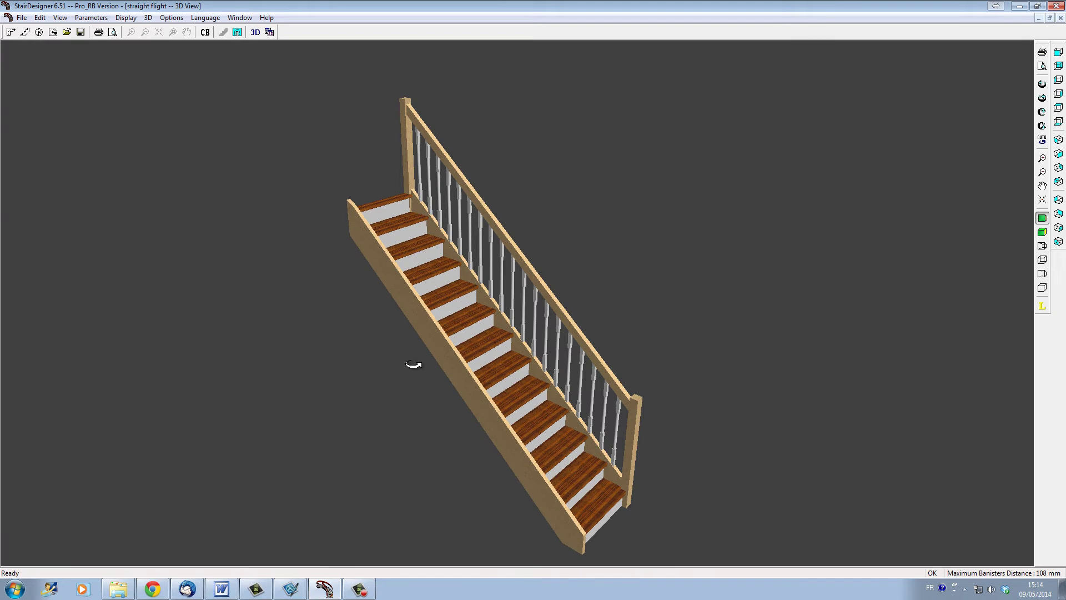
Widen flight 1 from 800 to 1000 mm in the stairwell parameters and confirm.
left_click(237, 31)
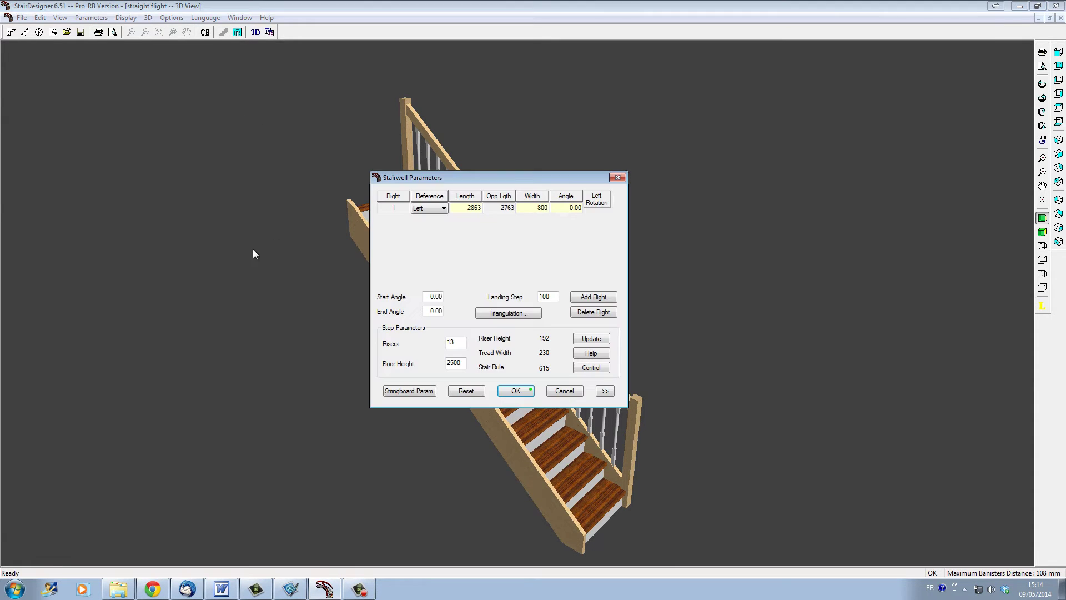
left_click_drag(505, 179, 207, 108)
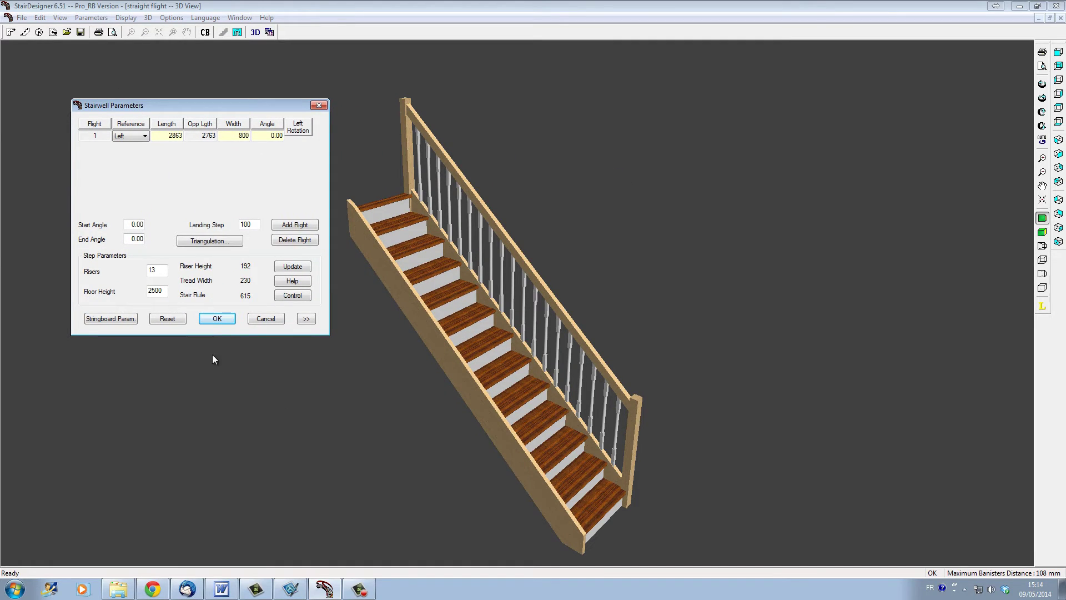
left_click(243, 136)
type("1000")
left_click(290, 269)
left_click(218, 319)
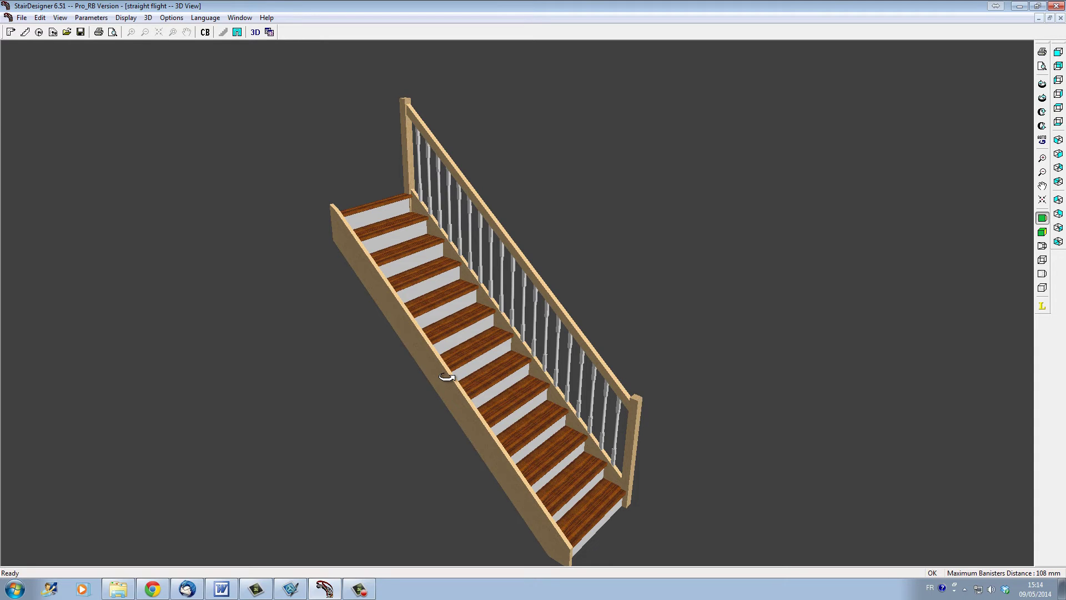
Edit the flight Length of 2863, recalculate, and get suggestions of 12 risers at 208 mm, 200 mm tread.
left_click(238, 32)
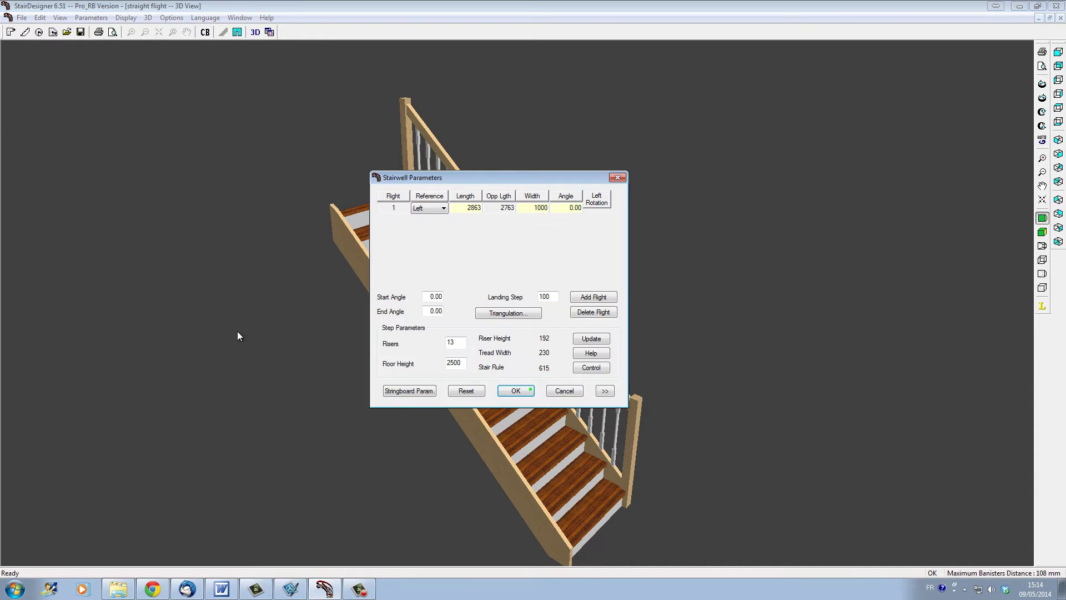
left_click_drag(389, 178, 64, 105)
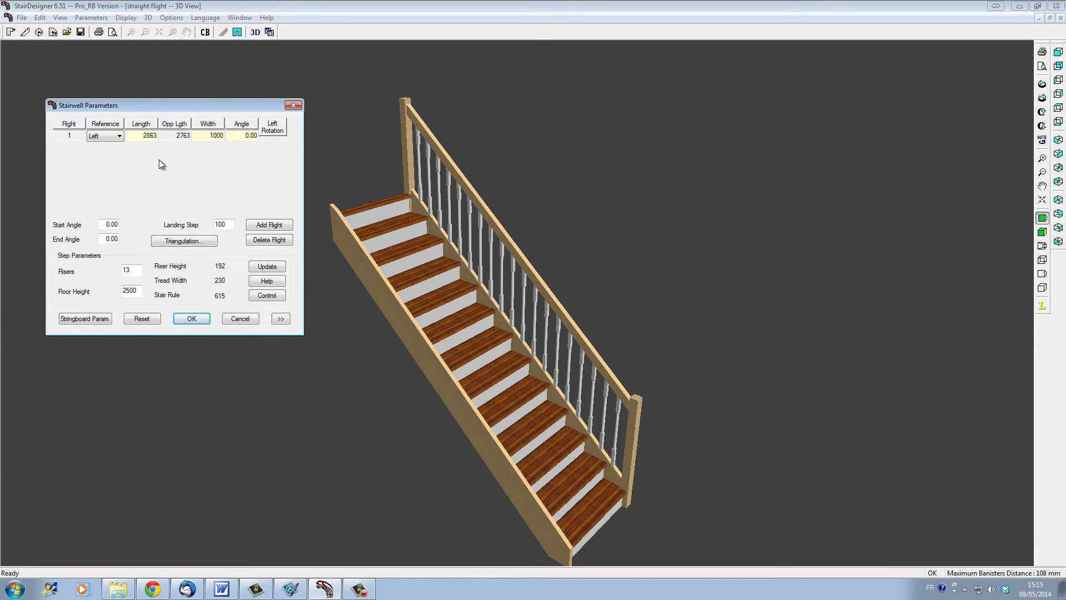
left_click(150, 138)
double_click(156, 136)
left_click(266, 269)
left_click(275, 281)
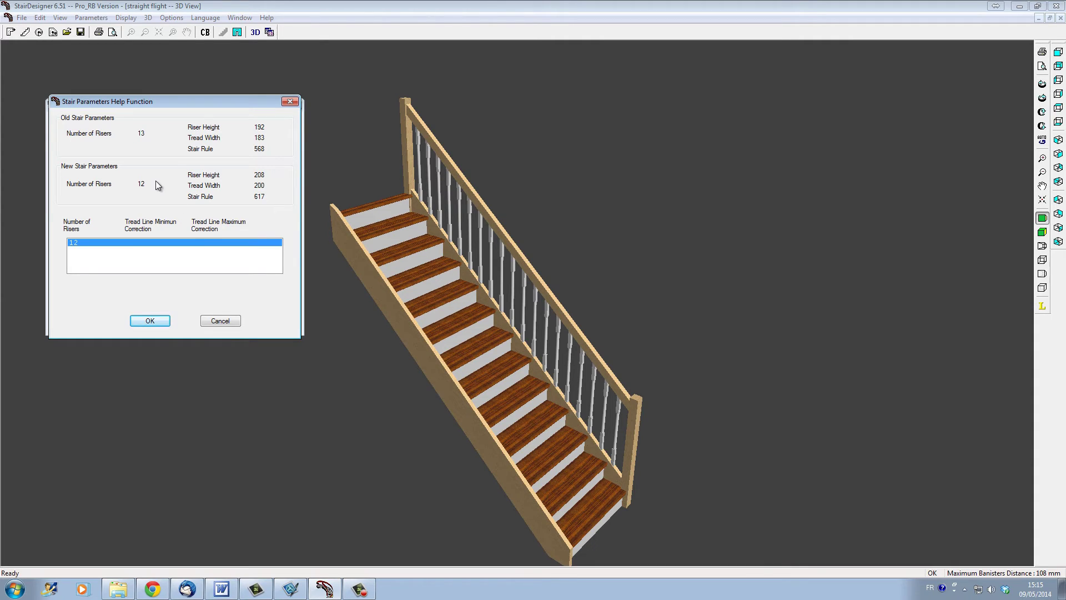
Accept the Help Function's 12-riser proposal: 208 mm risers, 200 mm tread, 617 rule, 2300 length.
left_click_drag(65, 188, 274, 179)
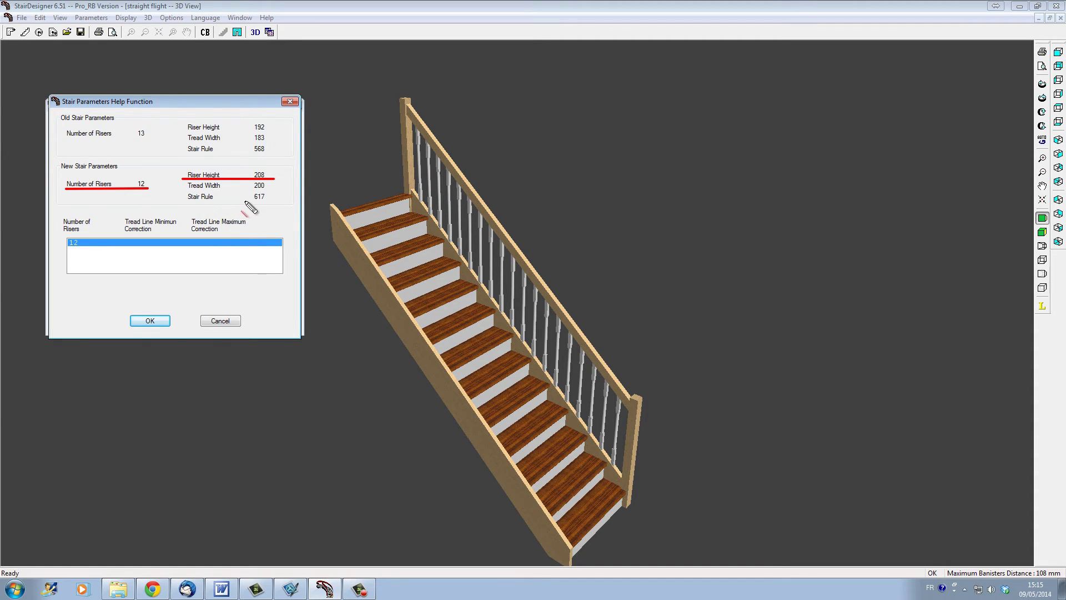
left_click_drag(250, 201, 267, 201)
left_click_drag(250, 155, 271, 155)
key("Escape")
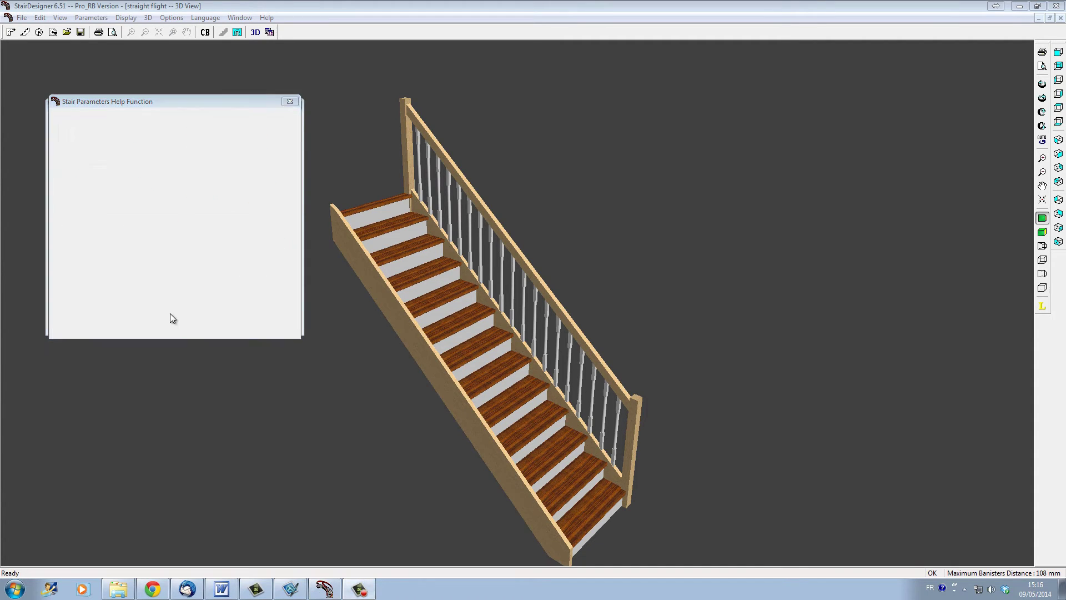
left_click(159, 322)
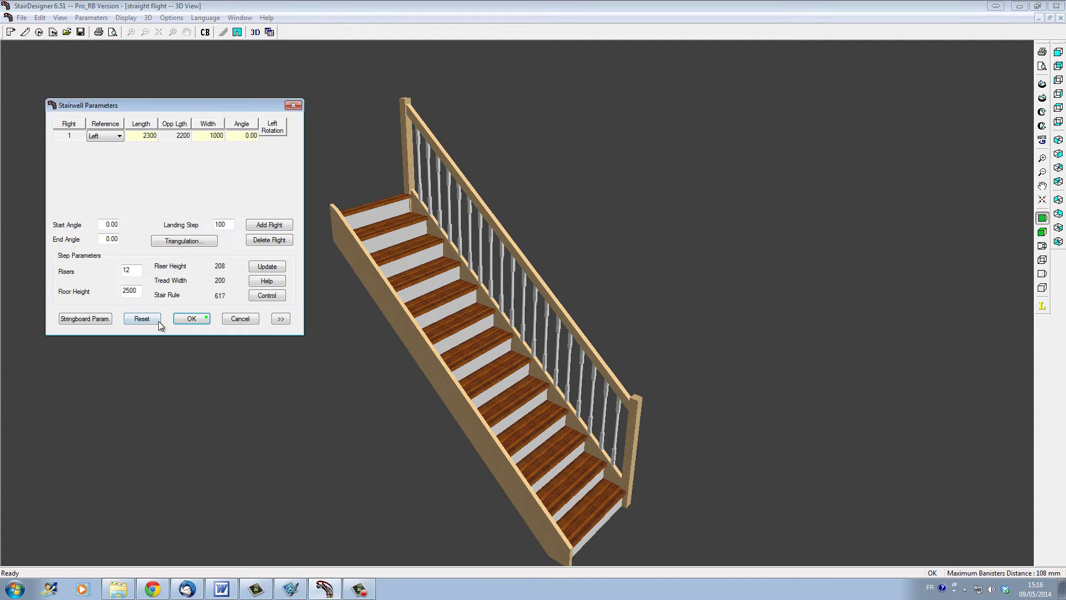
Apply the 12-riser settings and review the rebuilt flight in the 2D plan.
left_click(190, 320)
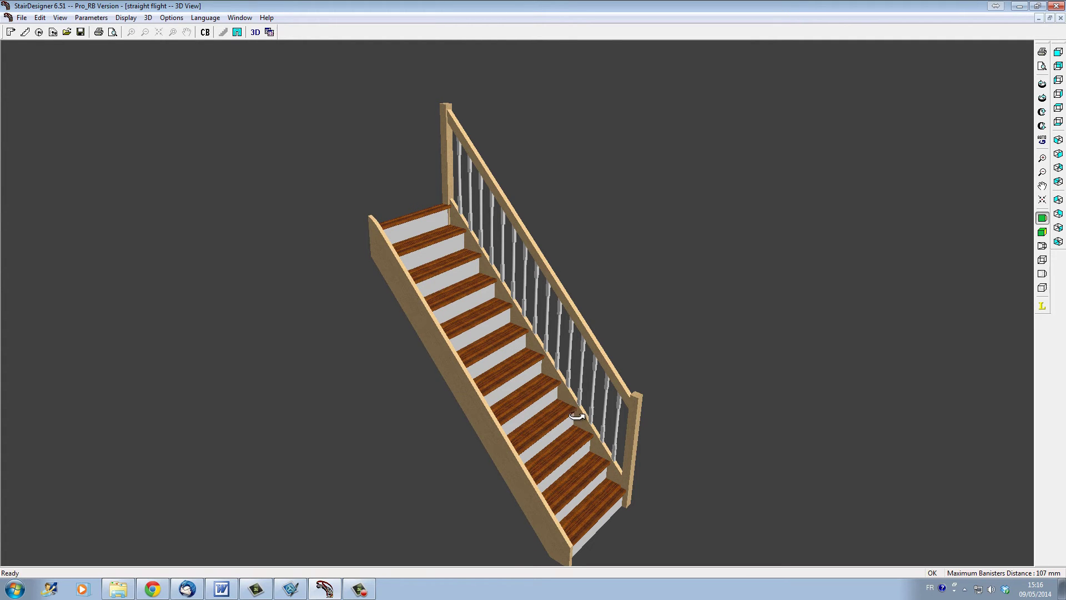
left_click_drag(578, 415, 290, 407)
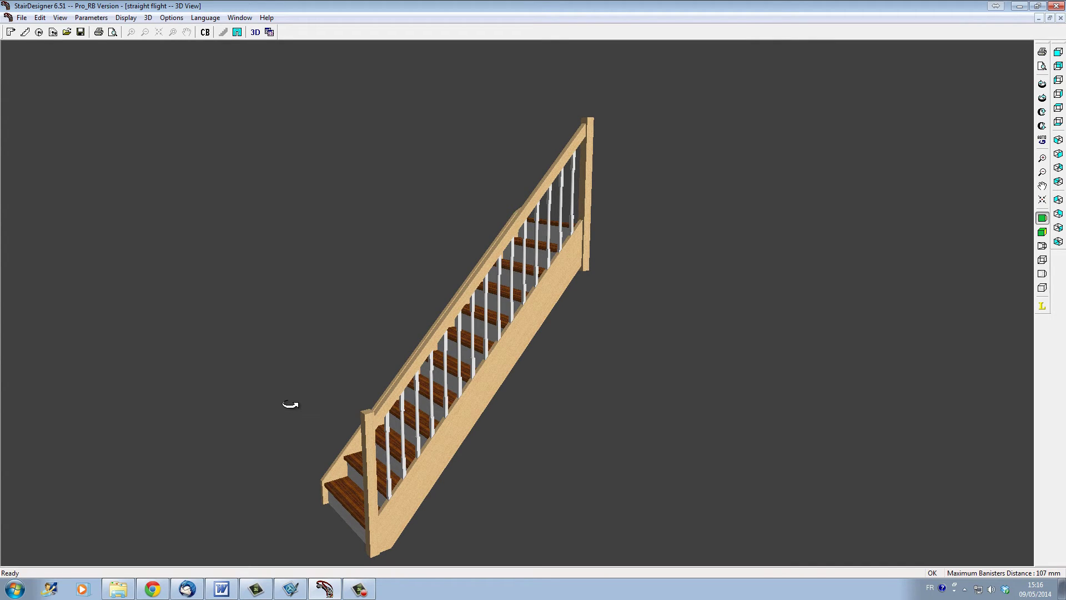
key("ctrl+F4")
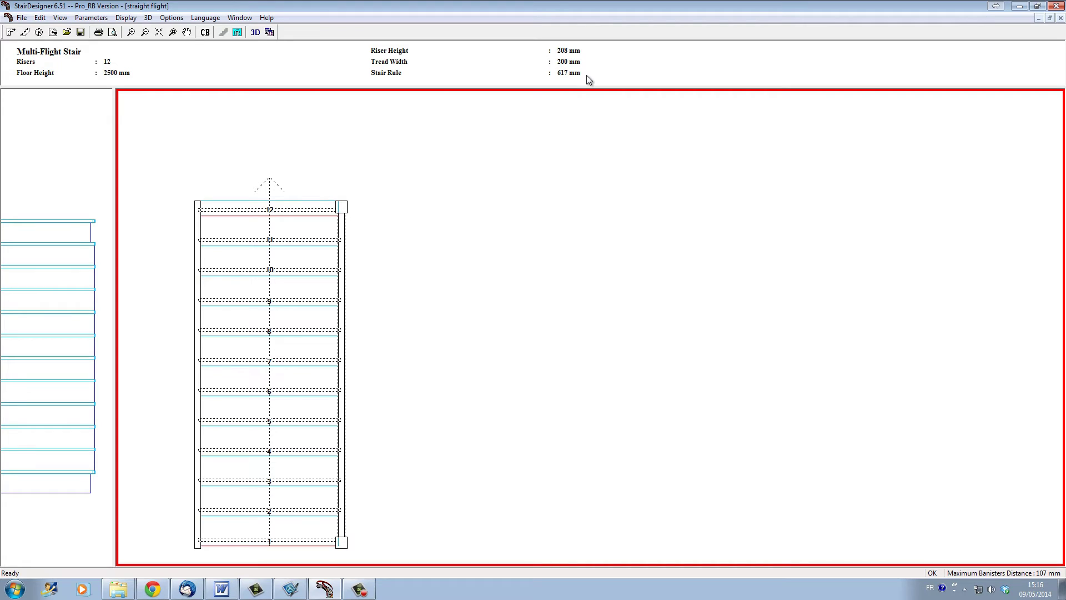
middle_click_drag(378, 294, 395, 265)
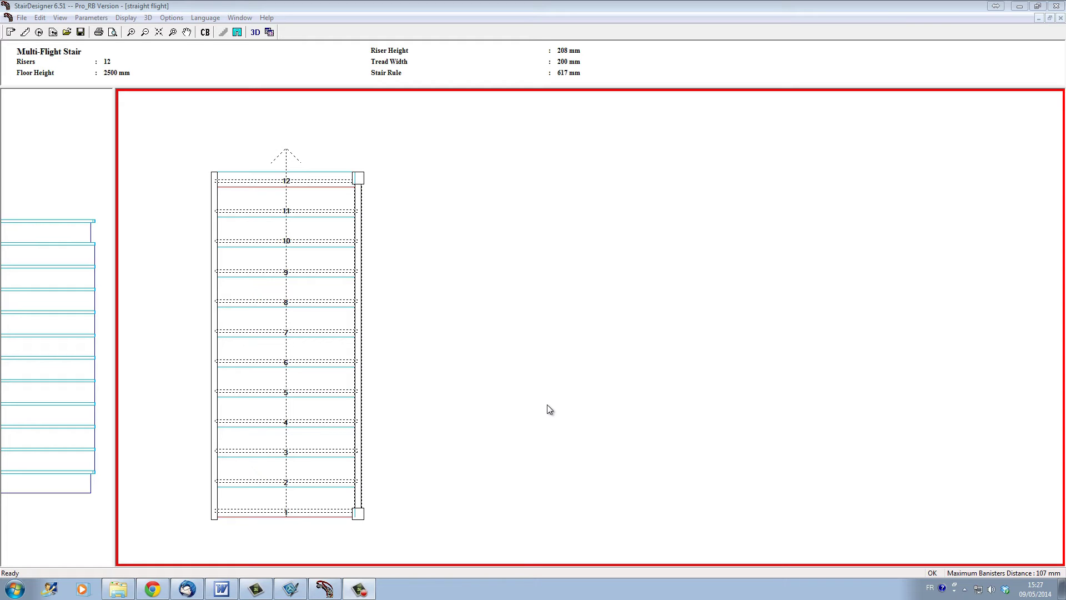
Return to the 3D view and orbit out to see the whole rebuilt stair.
key("F3")
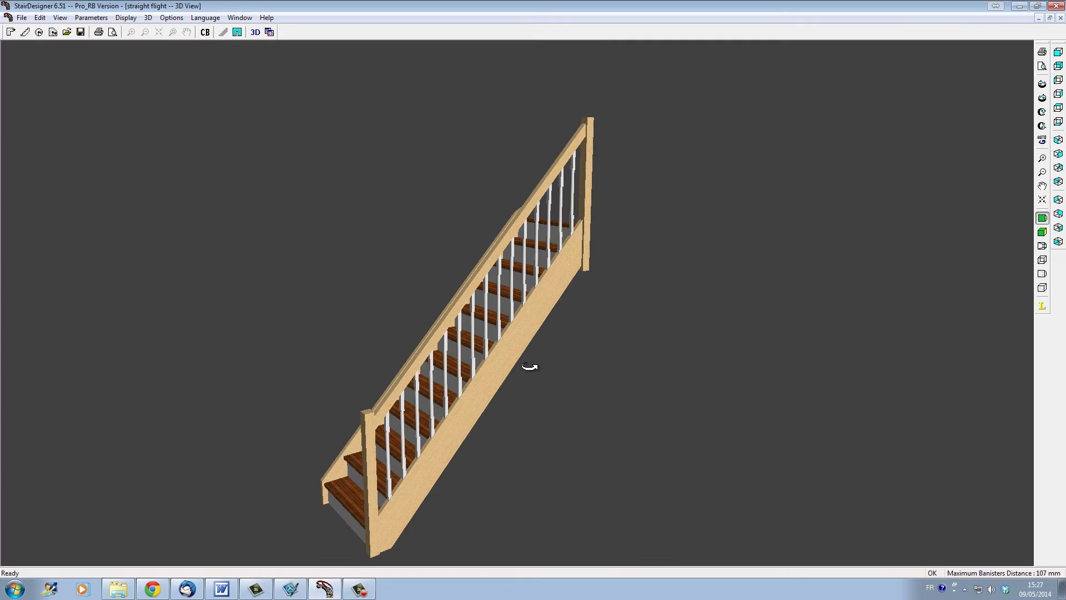
left_click_drag(455, 434, 472, 496)
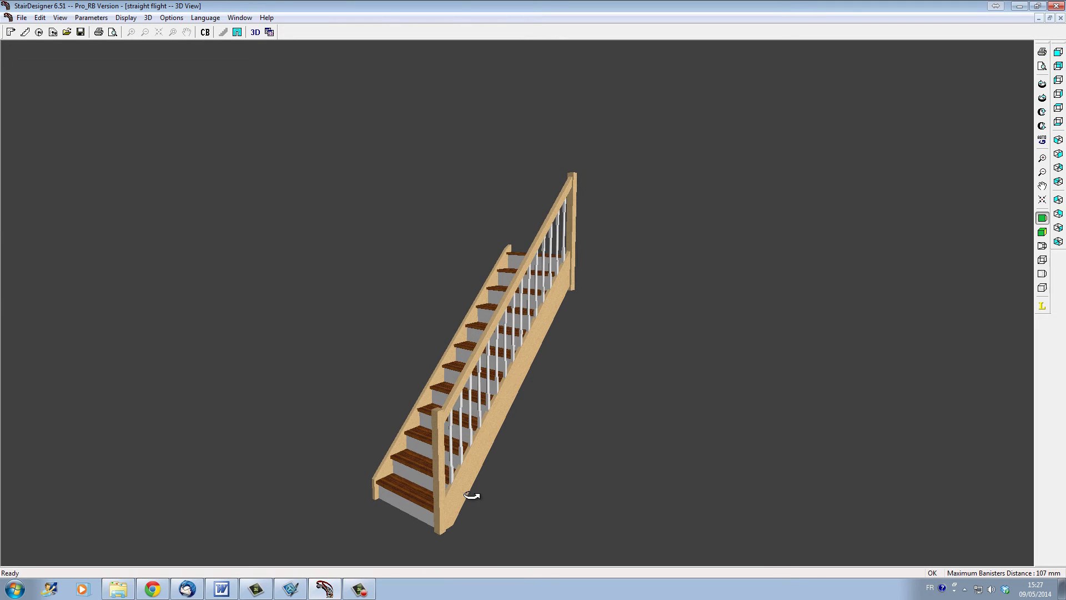
left_click(92, 17)
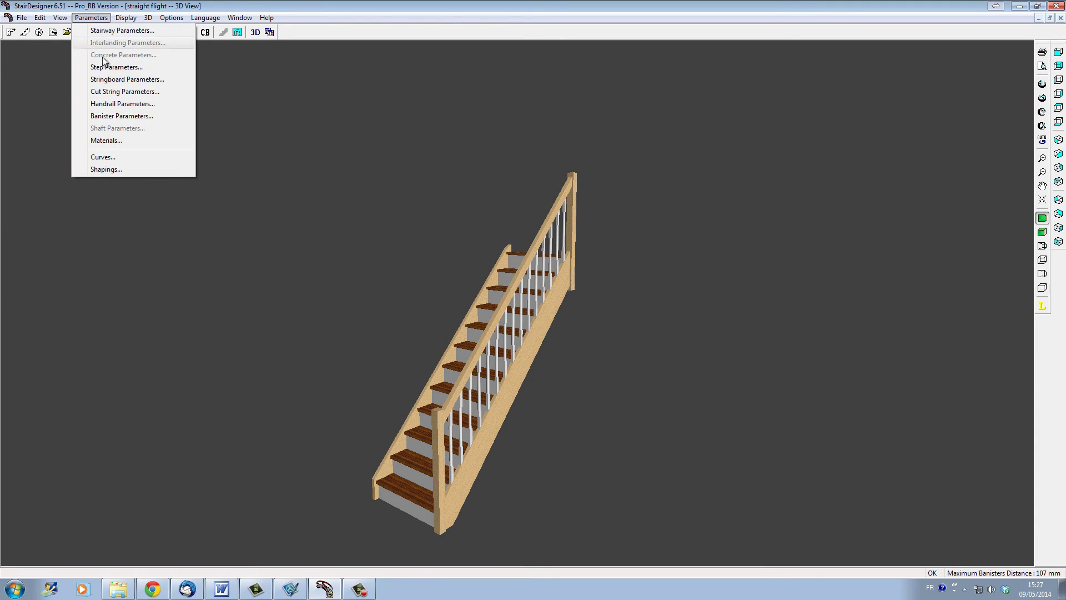
Add a left-side handrail in Handrail Parameters.
left_click(103, 104)
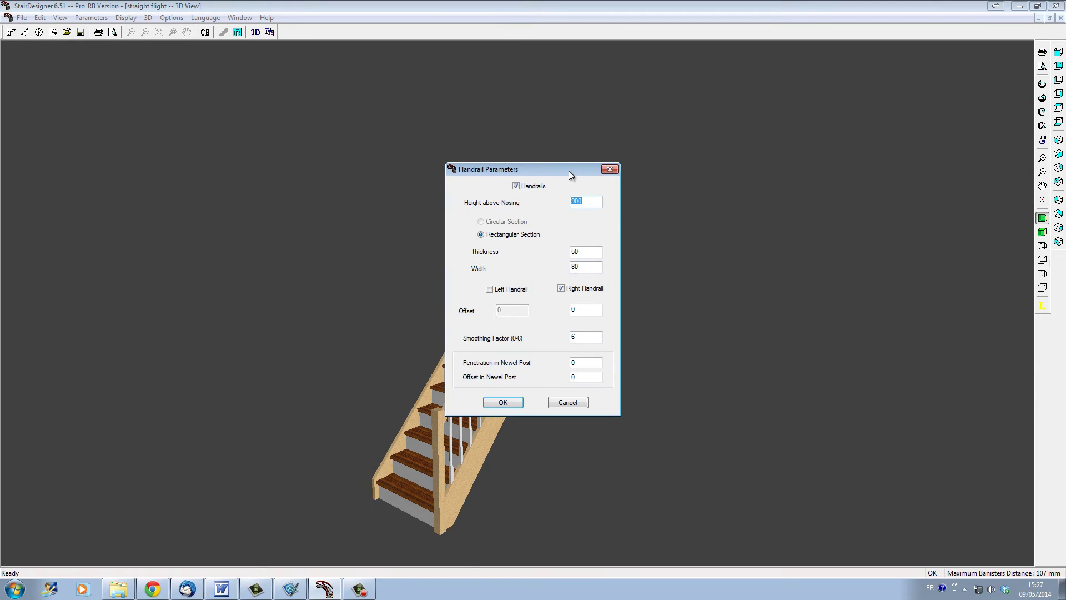
left_click_drag(569, 171, 294, 158)
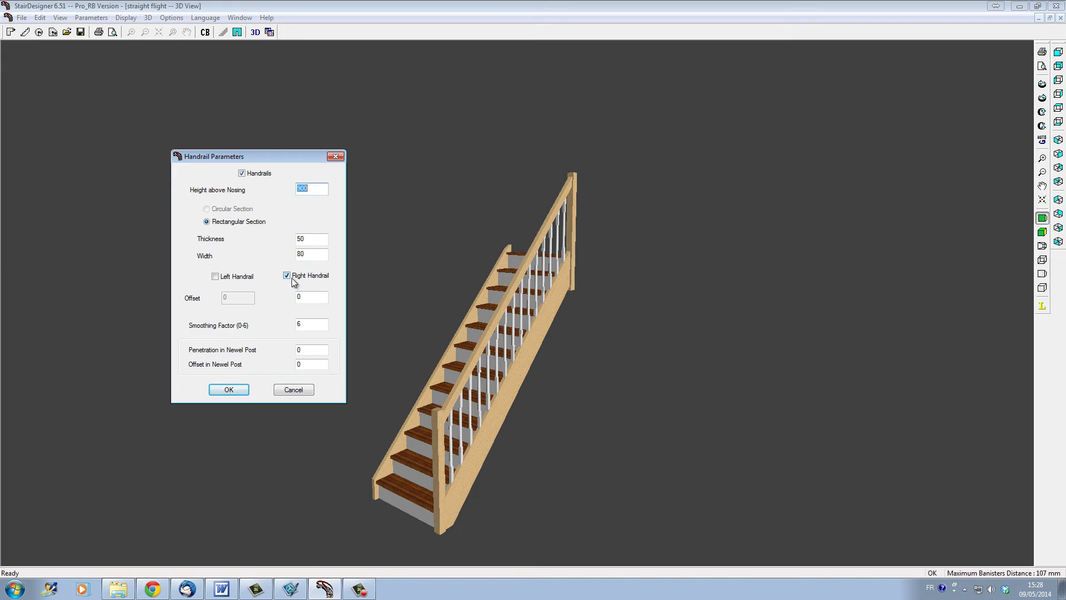
left_click(216, 276)
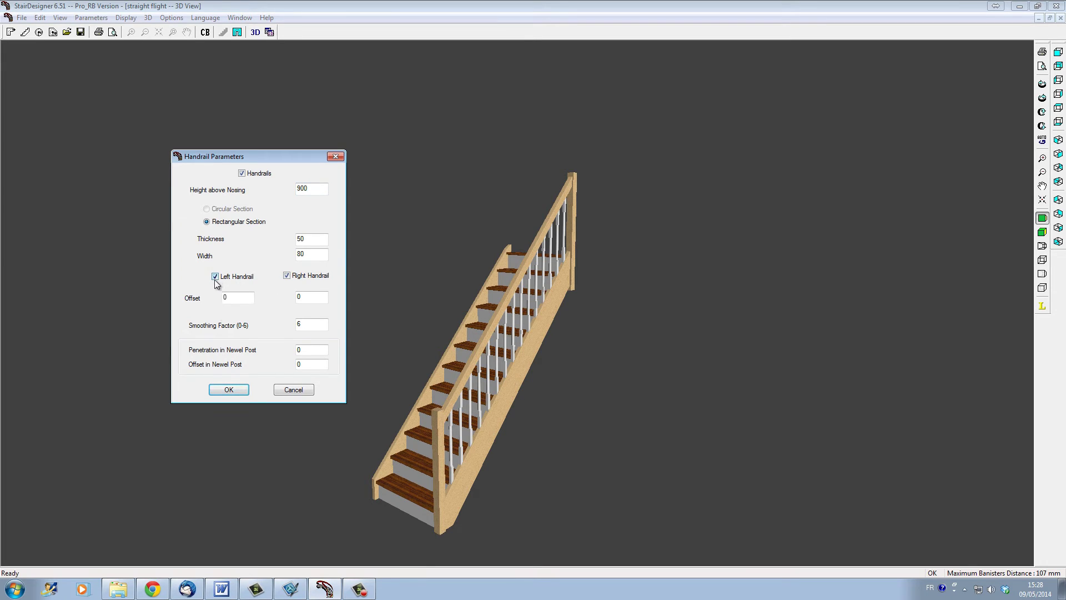
left_click(228, 389)
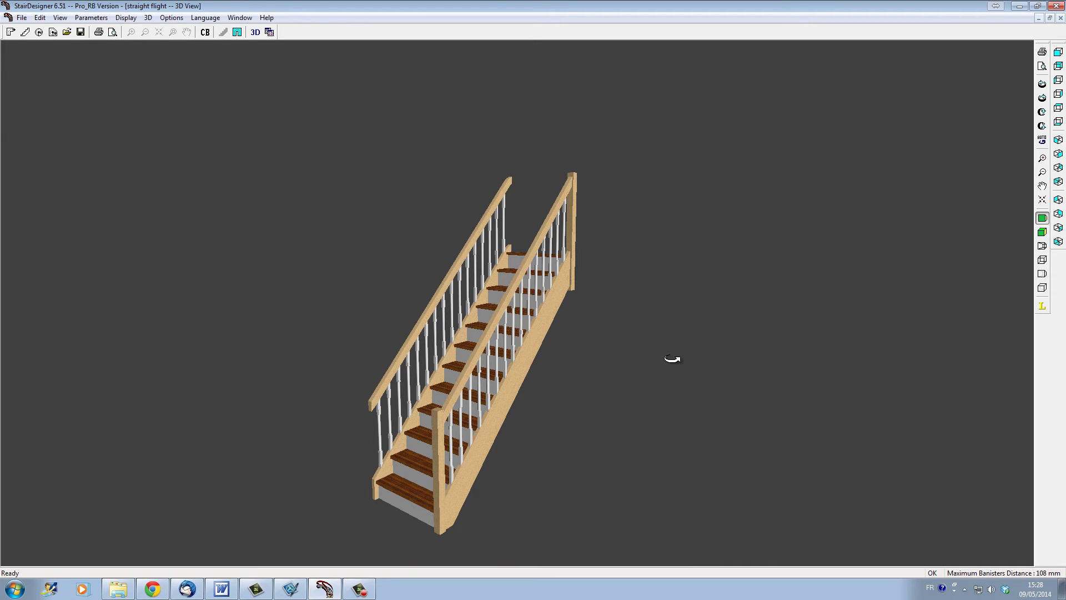
Remove the right-side handrail and inspect the stair with a single handrail.
left_click(98, 19)
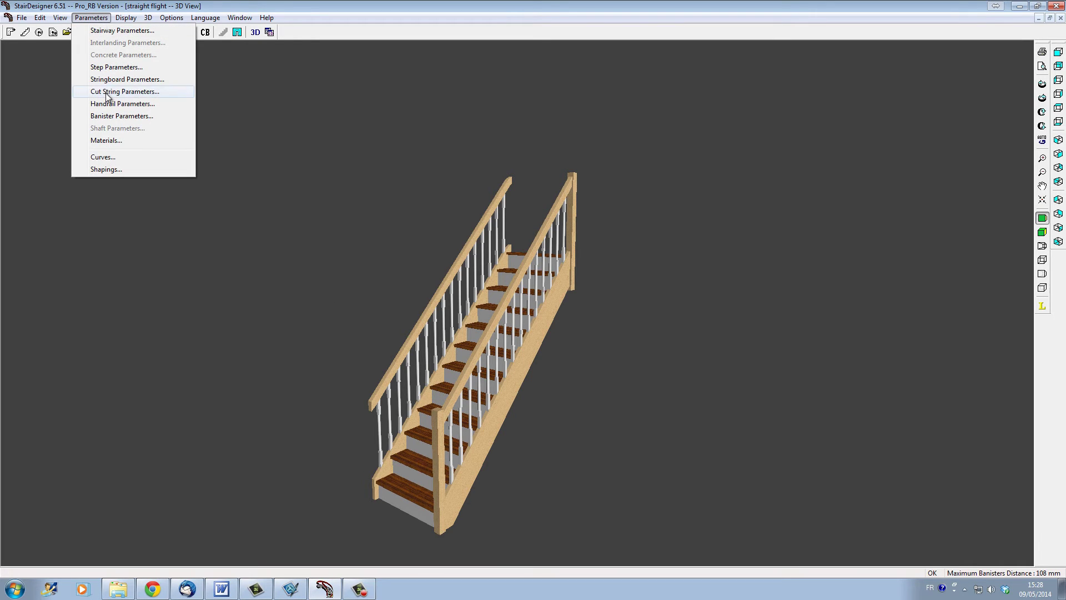
left_click(119, 104)
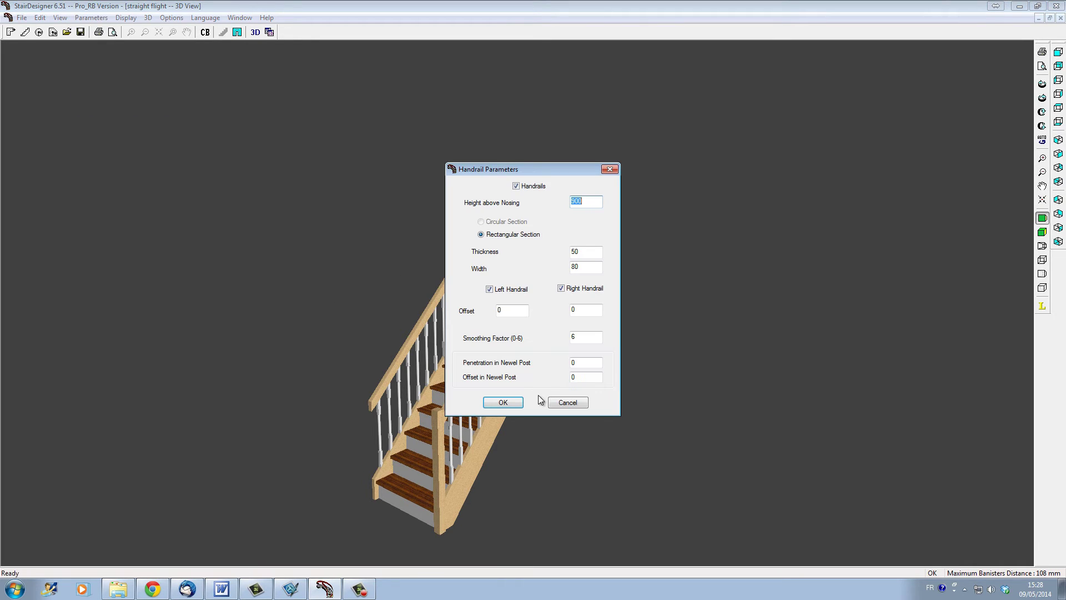
left_click(561, 288)
left_click(504, 403)
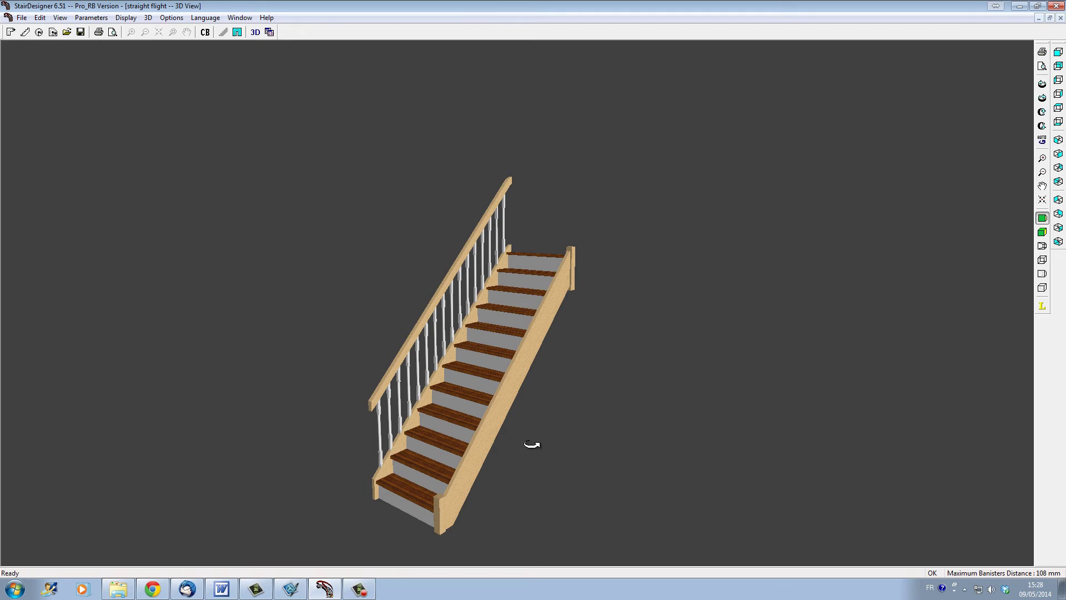
left_click_drag(533, 444, 502, 424)
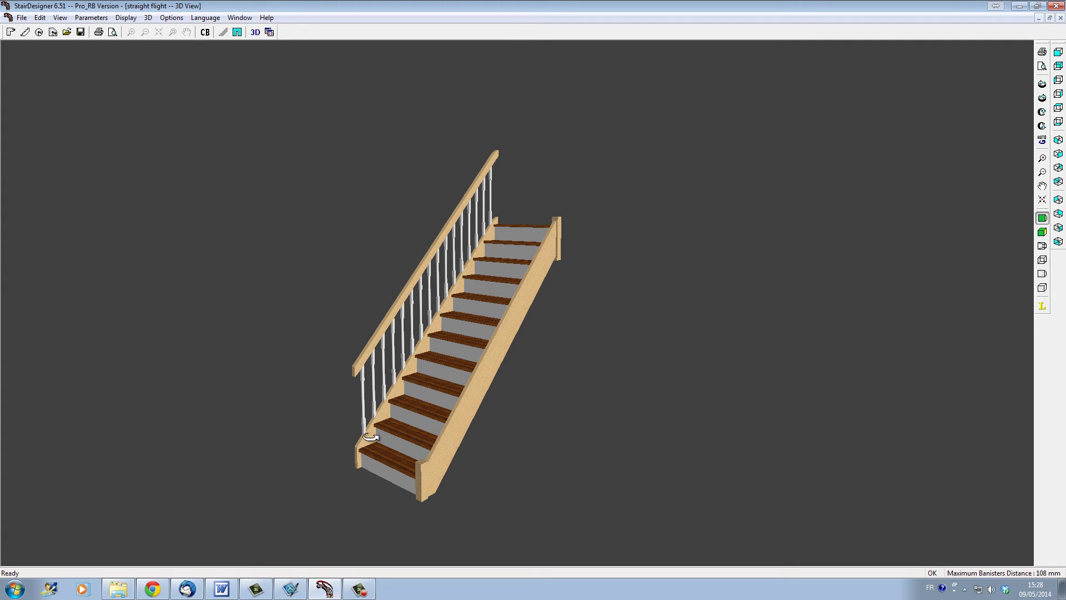
In the 2D plan, remove the extremity newel posts at the top-right and bottom-right ends.
key("ctrl+F4")
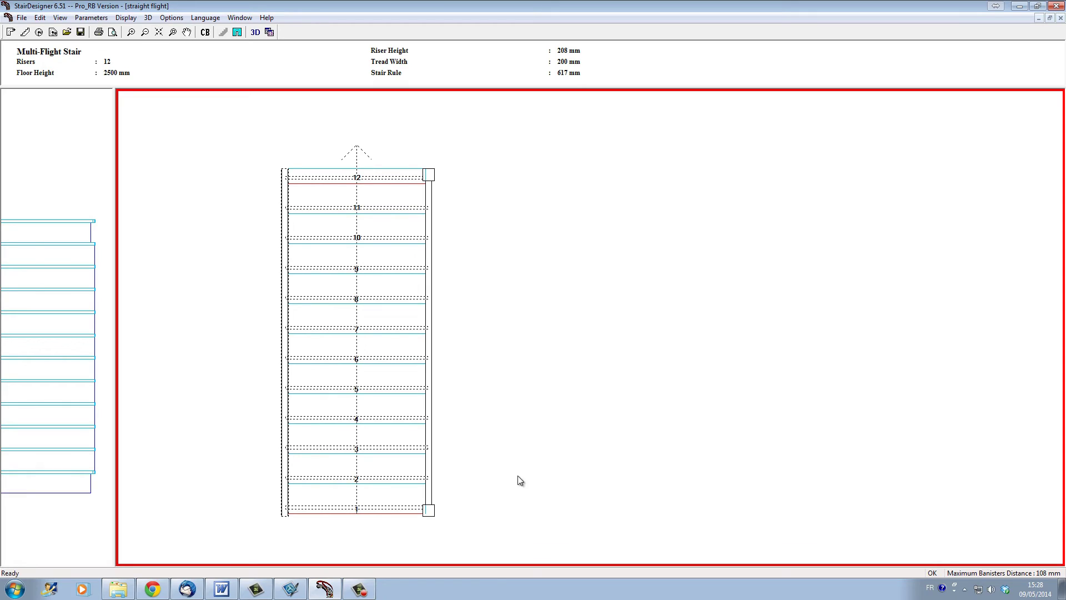
double_click(431, 175)
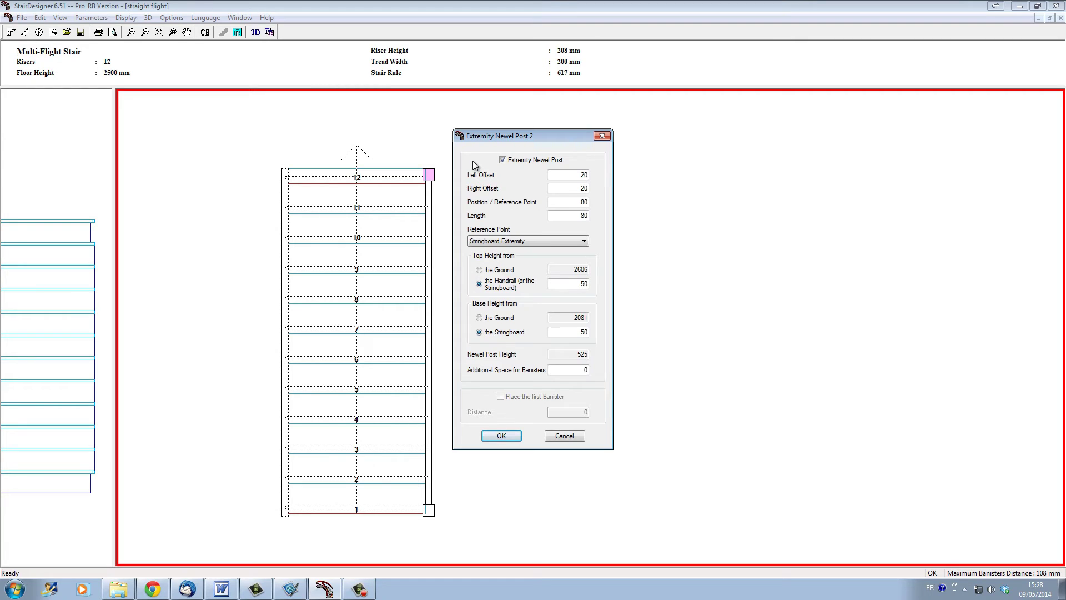
left_click(503, 161)
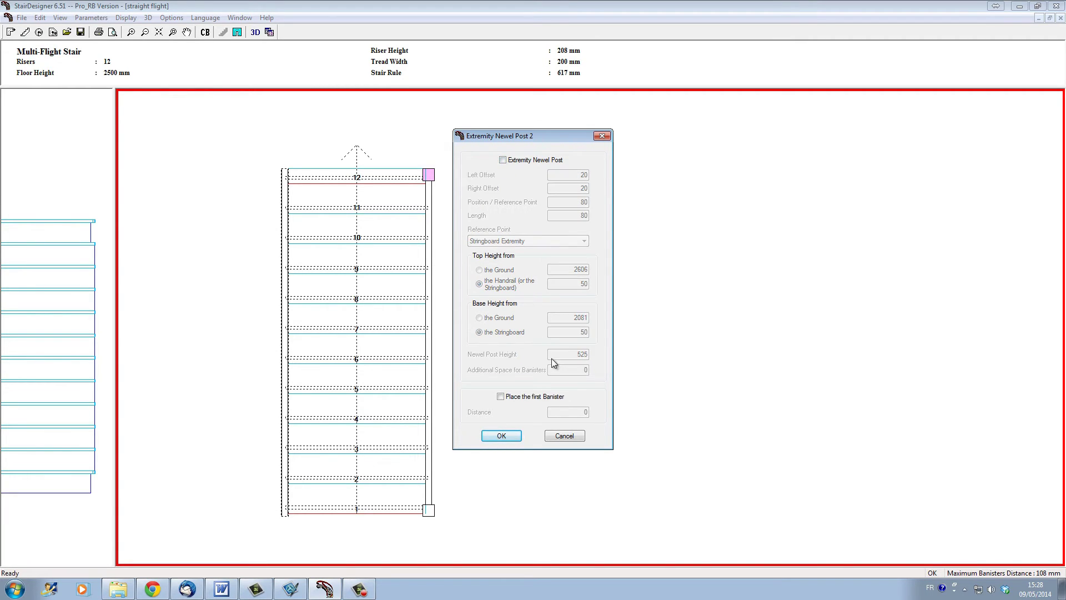
left_click(514, 439)
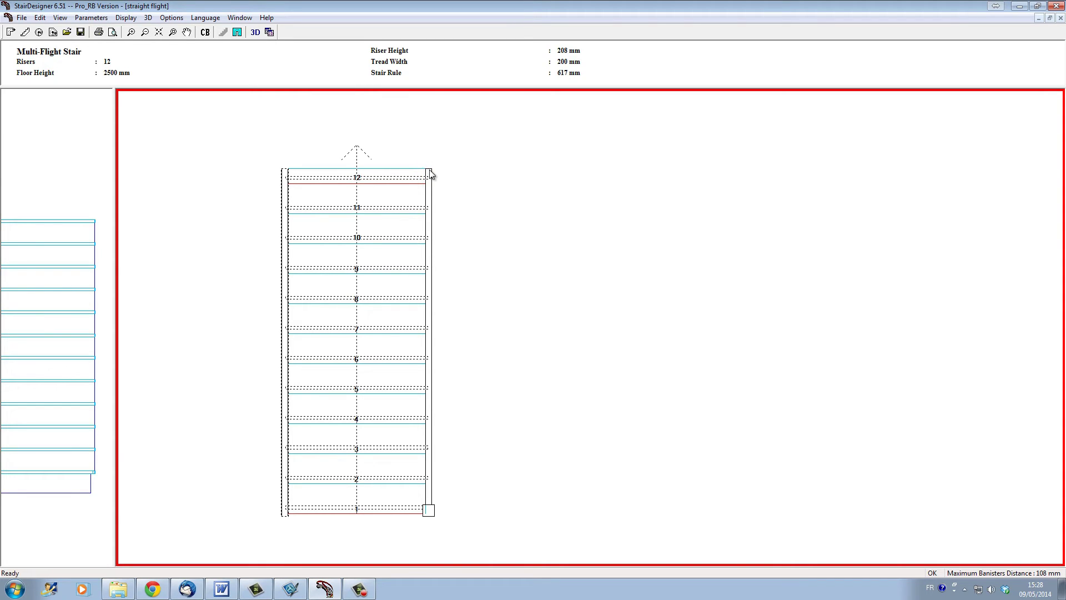
left_click(429, 510)
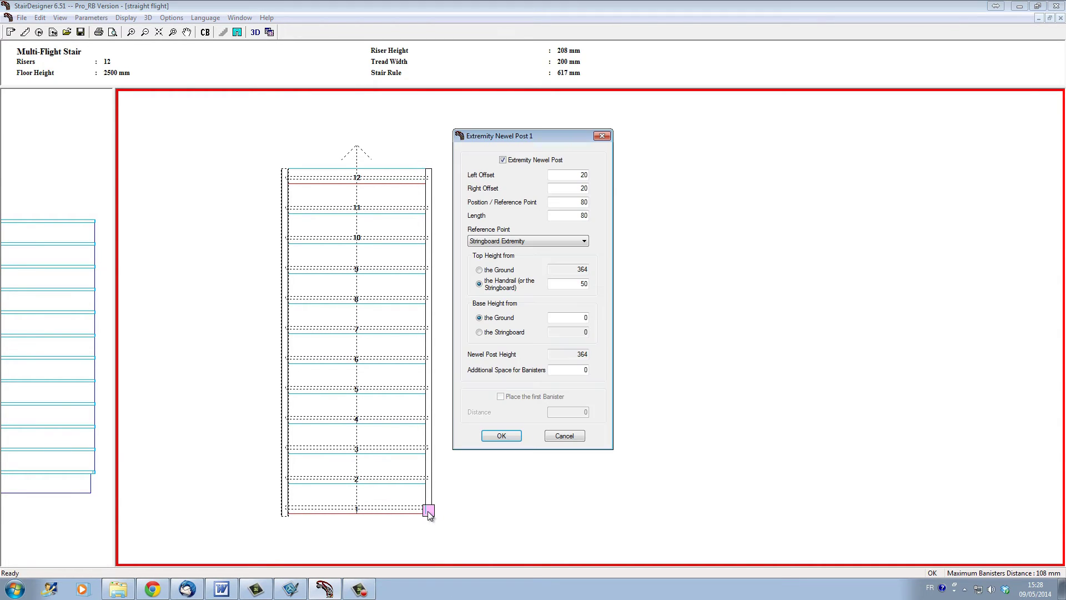
left_click(502, 160)
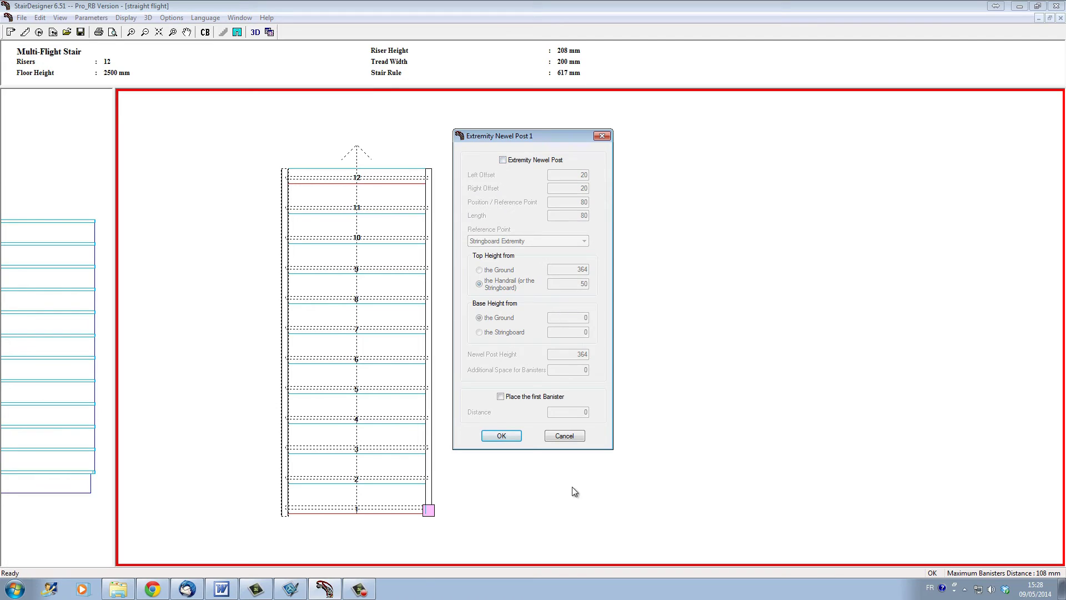
left_click(502, 436)
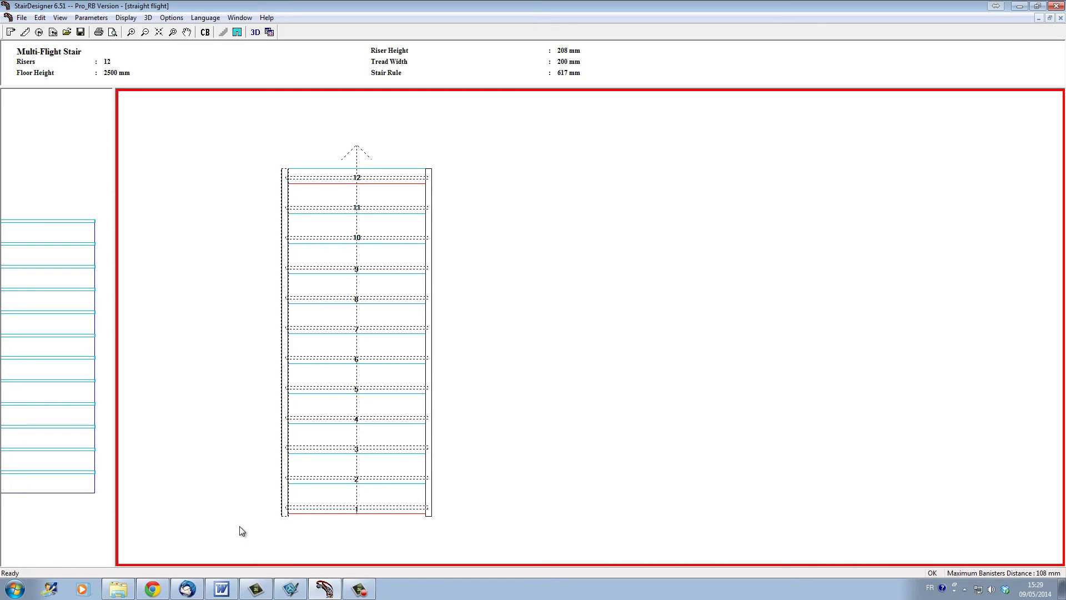
Add an extremity newel post at the bottom-left corner, positioned 80 from the stringboard end.
right_click(289, 517)
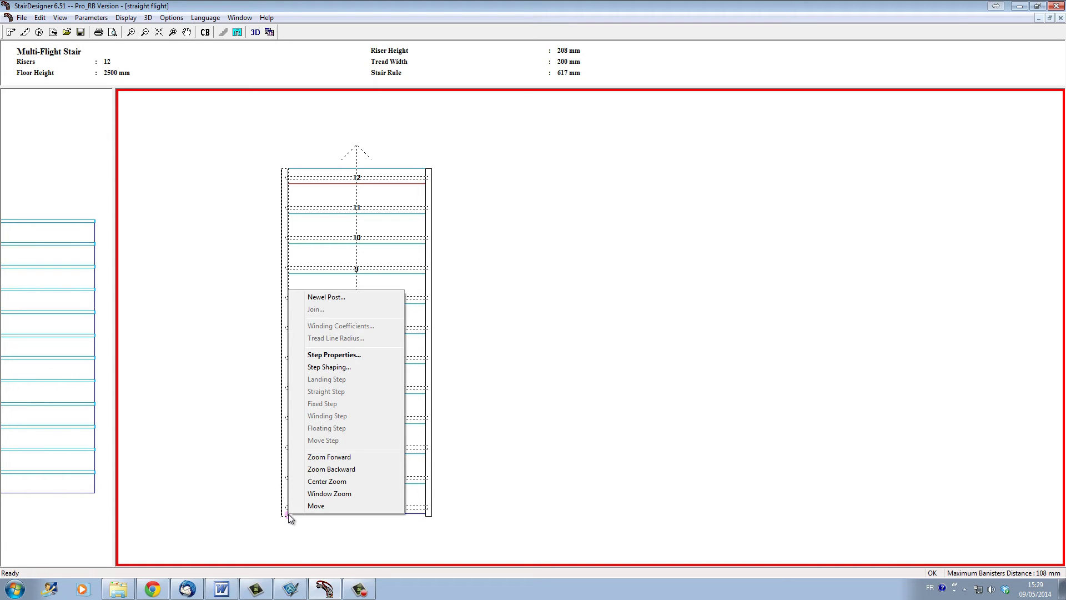
left_click(324, 298)
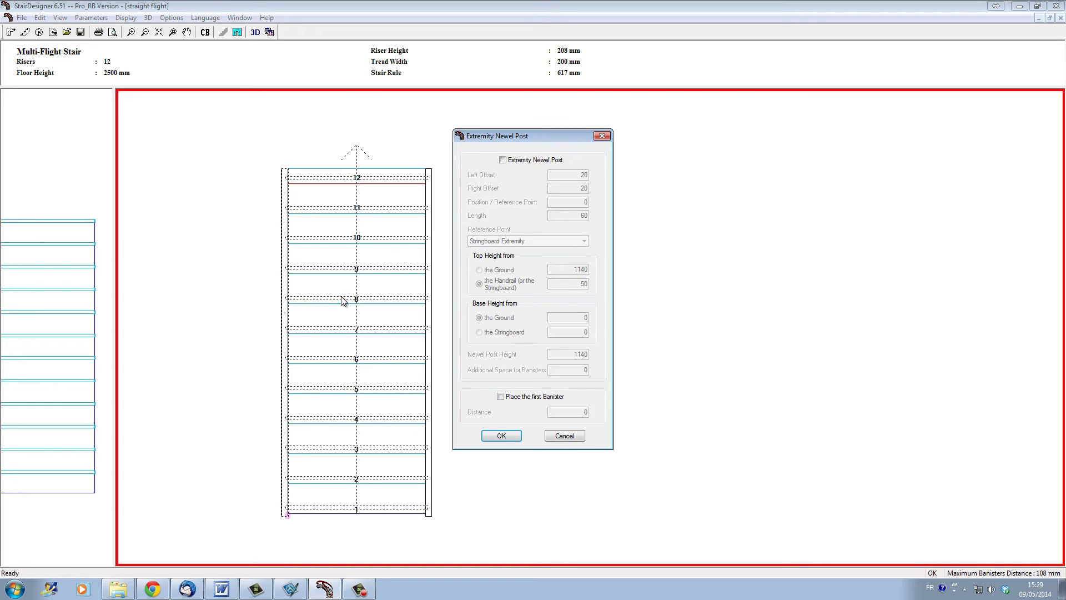
left_click(503, 160)
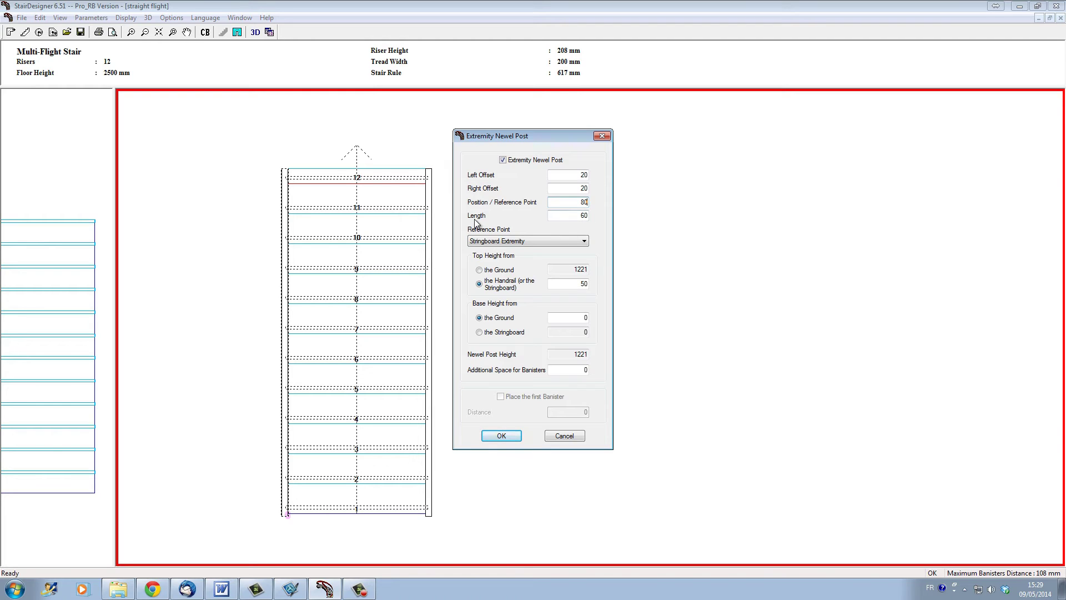
type("80")
left_click(502, 436)
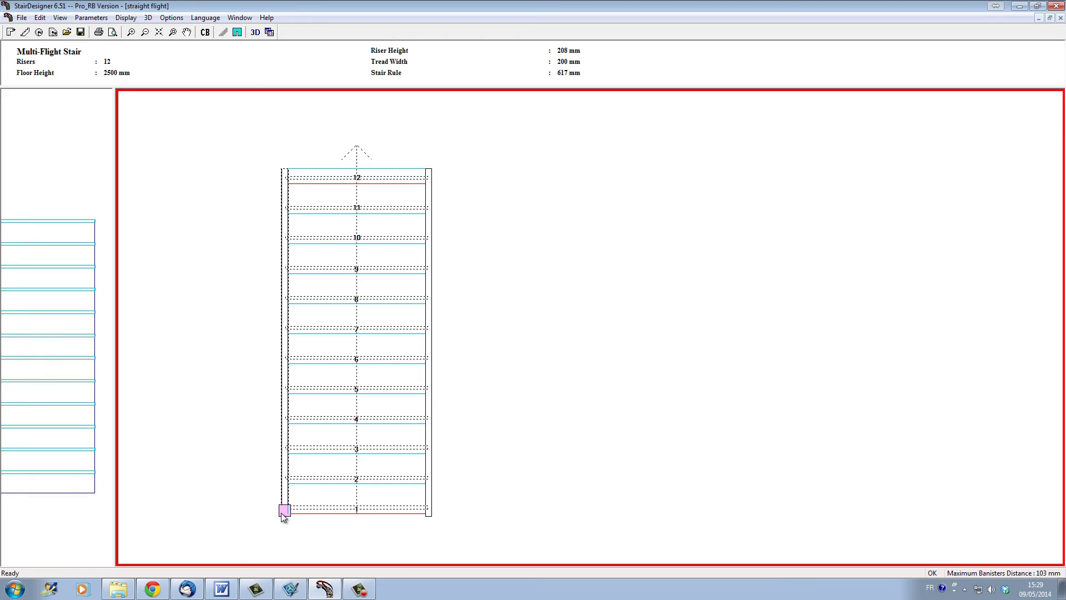
Add an extremity newel post at the top-left end of the flight.
right_click(290, 182)
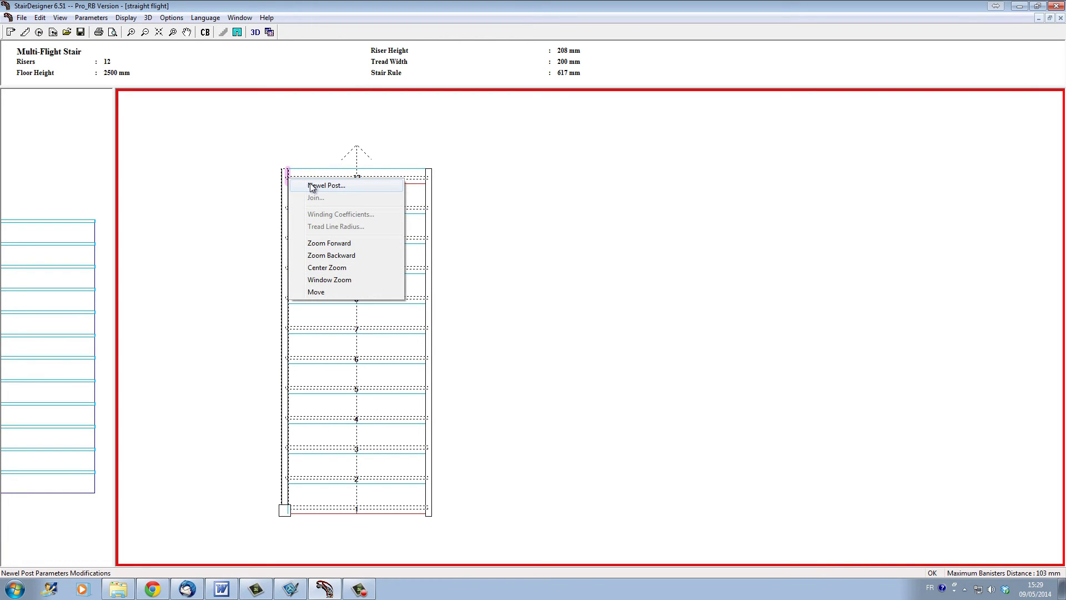
left_click(312, 186)
left_click(504, 161)
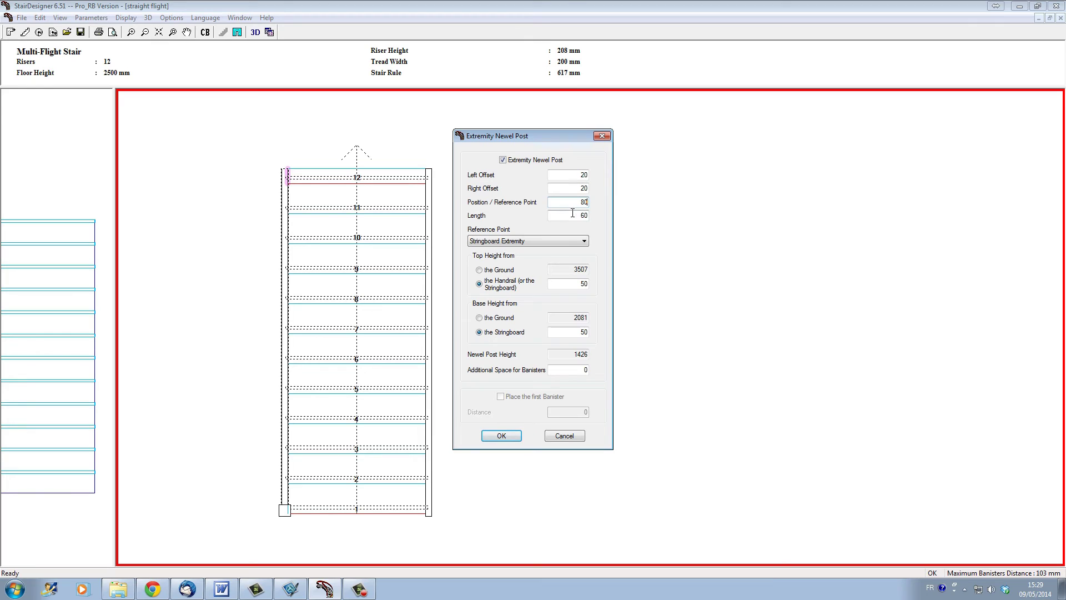
left_click(506, 437)
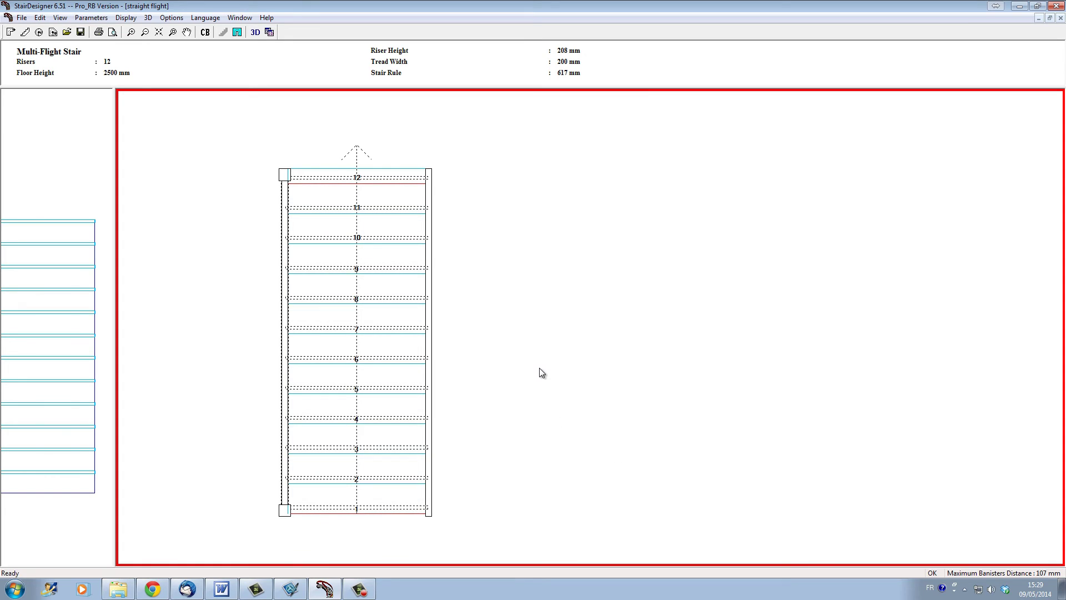
Show the stair in 3D and orbit it to a front-on angle.
key("F3")
left_click_drag(543, 369, 565, 433)
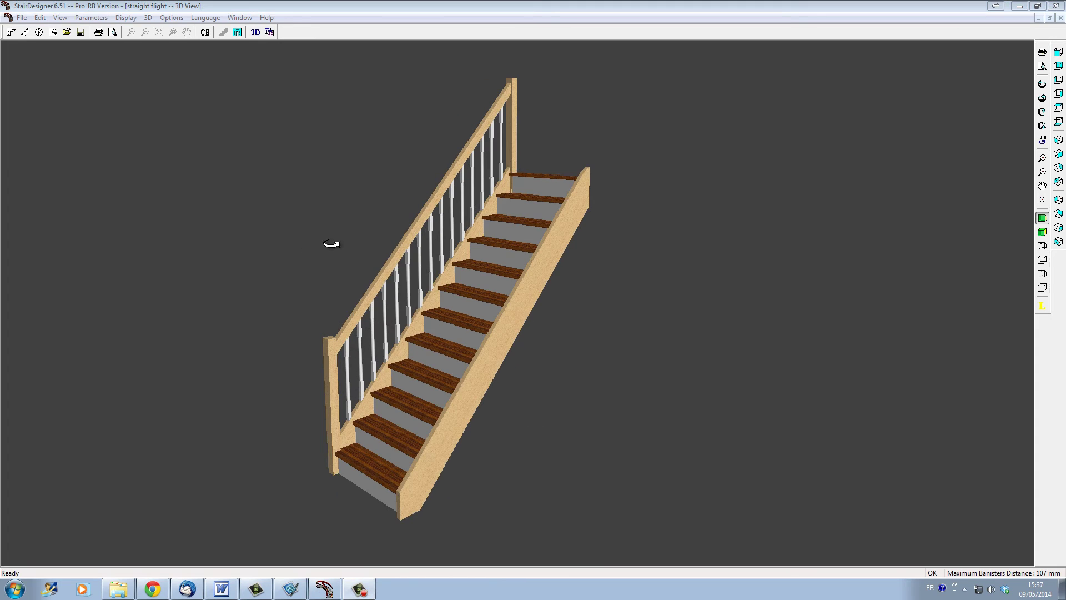
left_click_drag(331, 244, 383, 388)
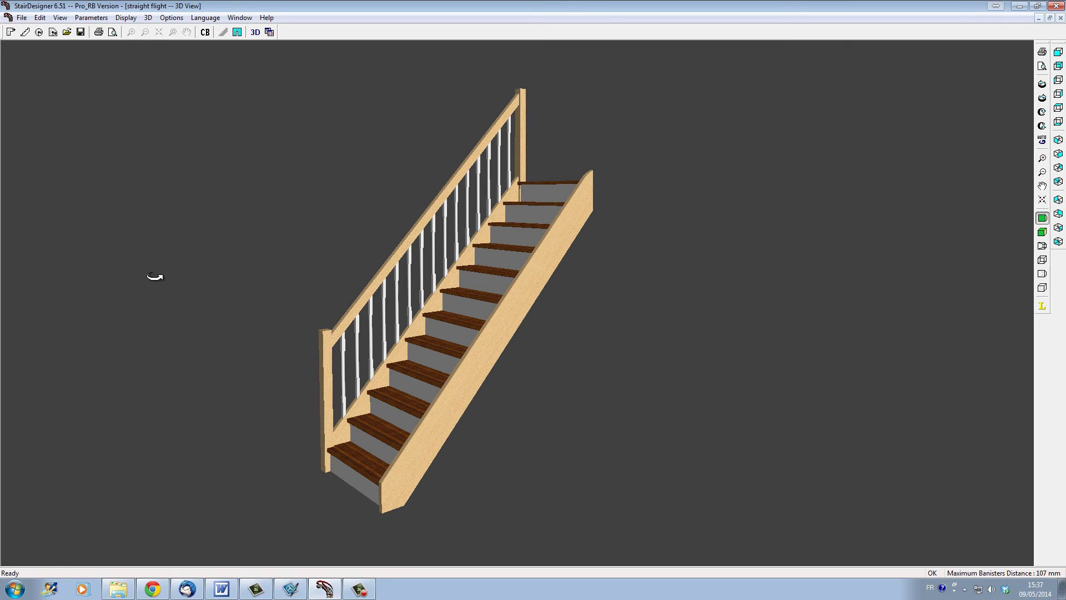
Open the project print preview and page through the step drawings to Steps 10 and 11.
left_click(22, 18)
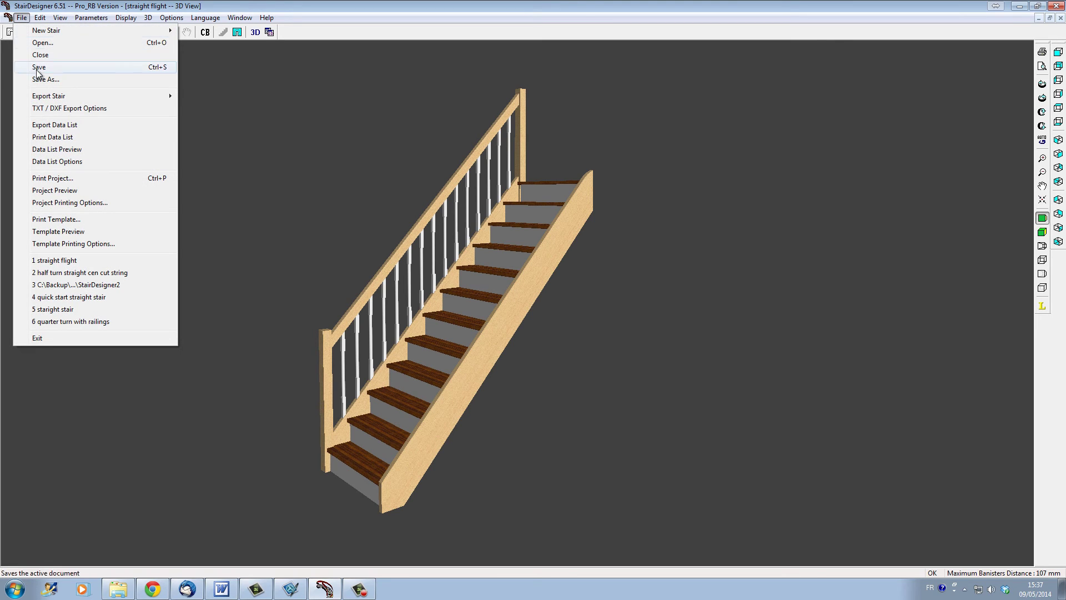
left_click(53, 190)
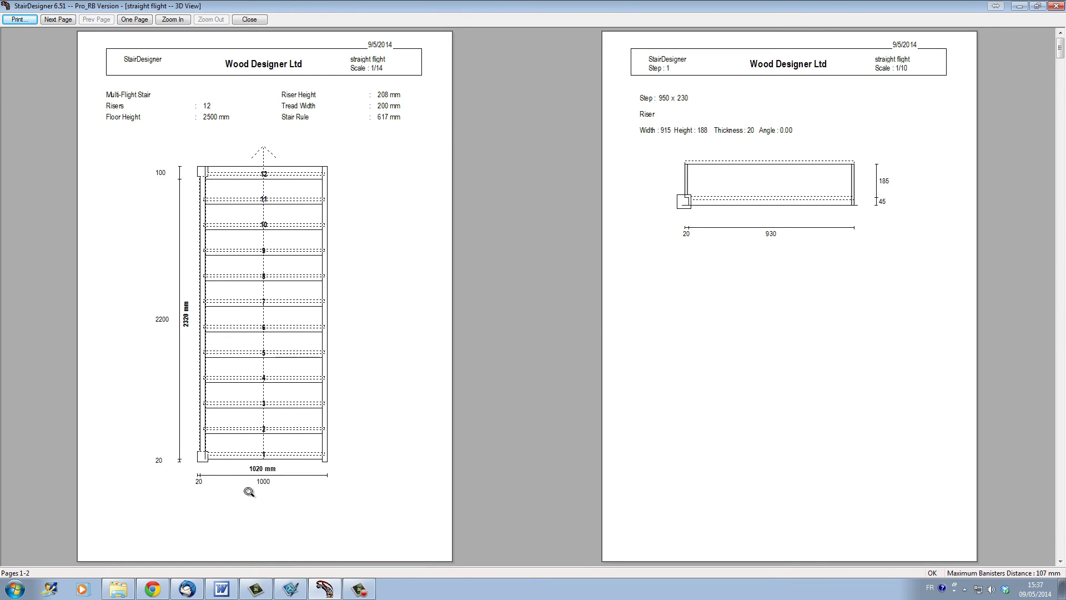
left_click(62, 19)
left_click(62, 18)
left_click(62, 18)
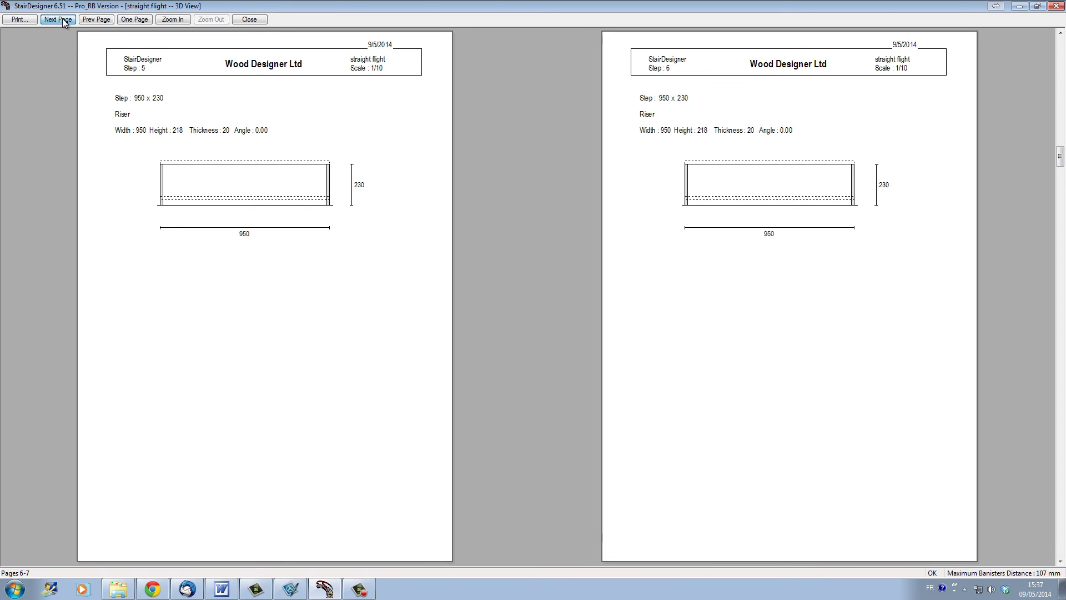
left_click(62, 19)
left_click(62, 18)
left_click(62, 18)
Page on through stringboard, newel post and banister sheets to the cutting list and summary.
left_click(62, 18)
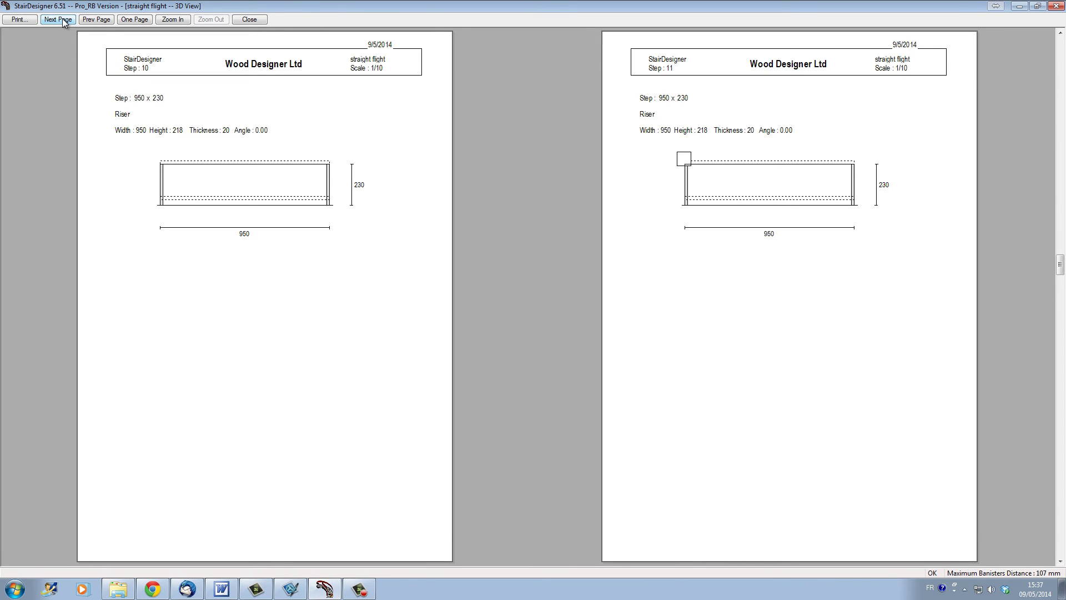
left_click(62, 19)
left_click(62, 18)
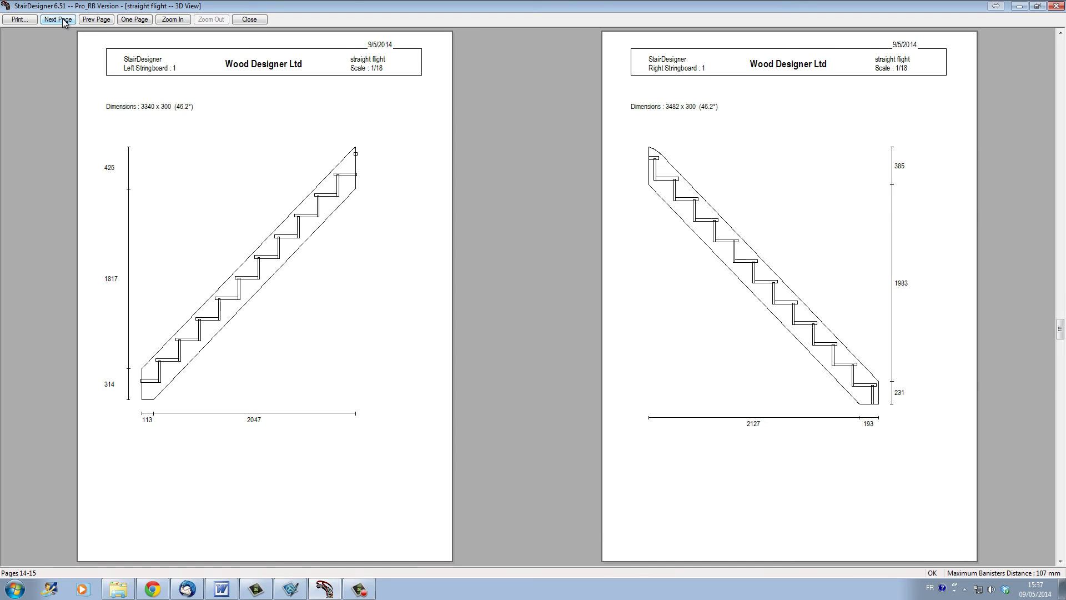
left_click(62, 19)
left_click(62, 19)
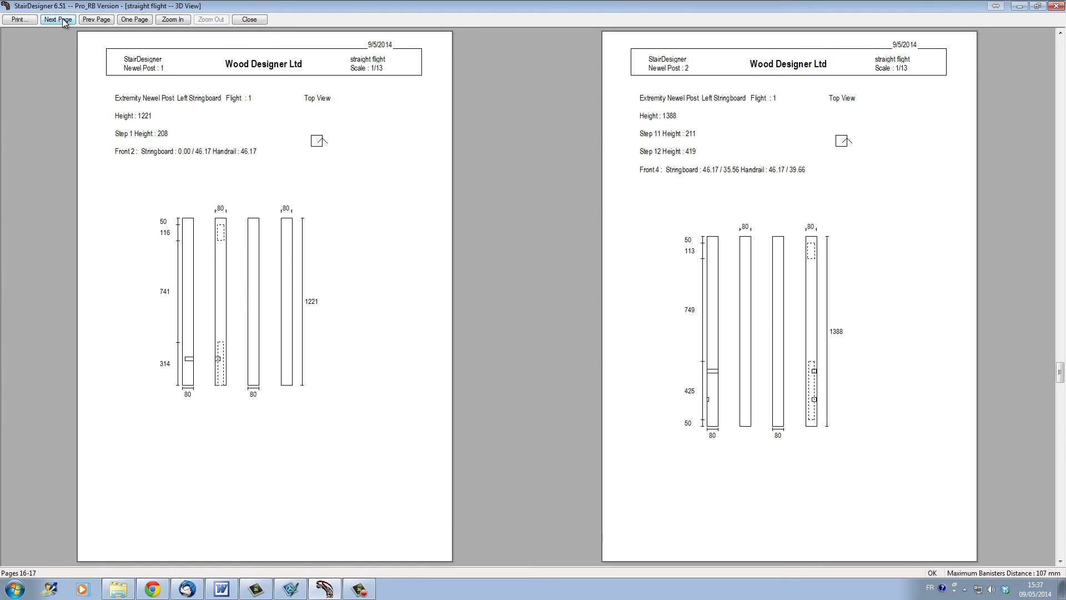
left_click(62, 18)
left_click(62, 18)
left_click(62, 18)
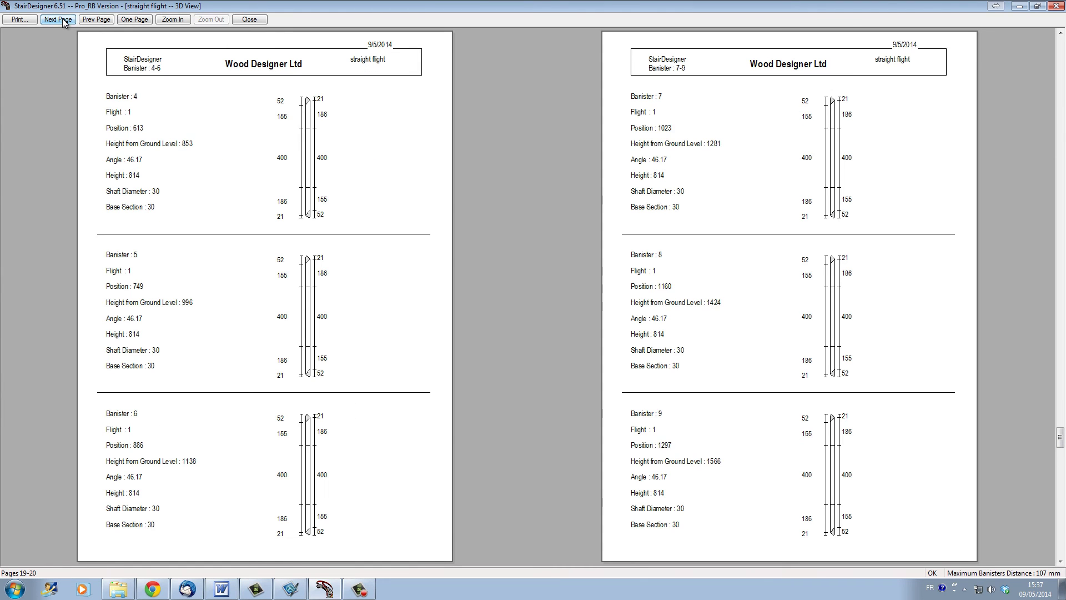
left_click(62, 19)
left_click(62, 19)
left_click(62, 18)
left_click(63, 18)
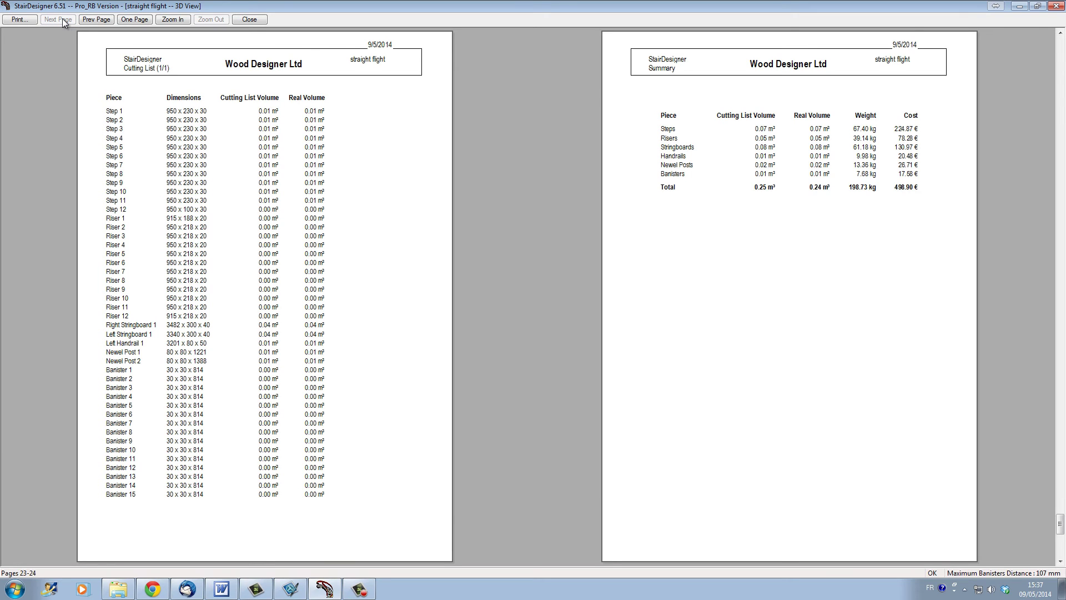